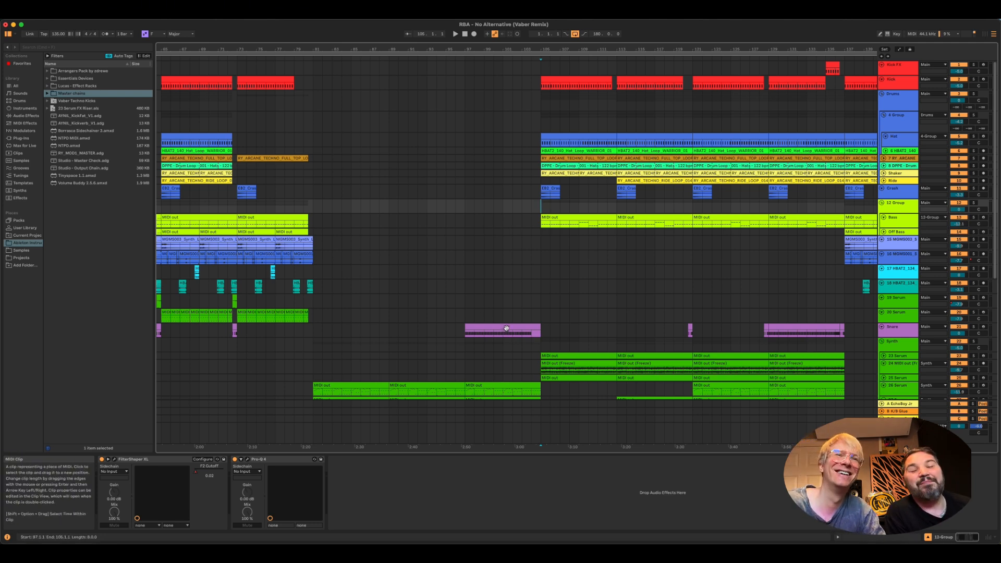
- Open the Bass track's MIDI clip starting at bar 105 and enlarge the note editor to examine its notes
{"action": "left_click", "coordinate": [537, 344]}
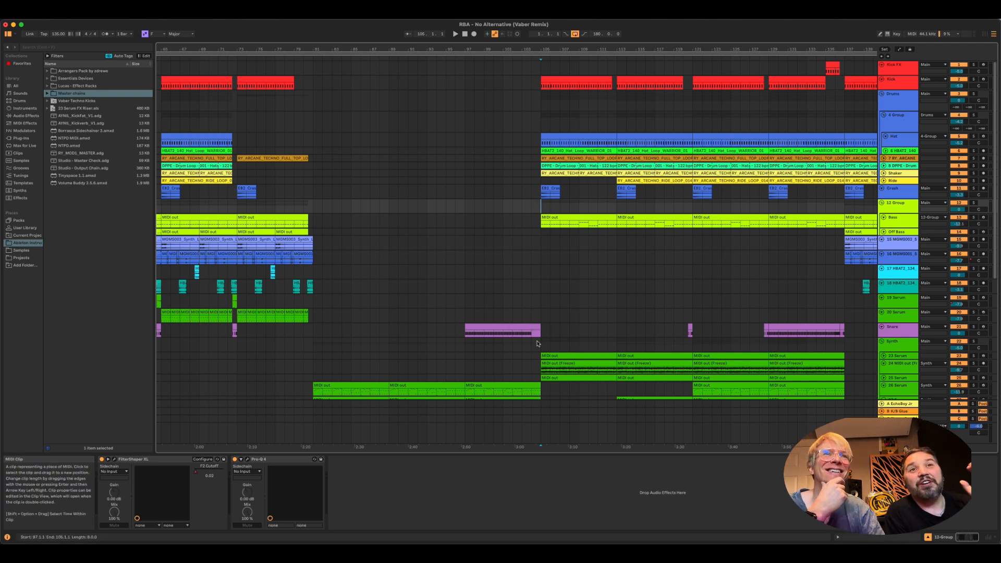
{"action": "double_click", "coordinate": [586, 218]}
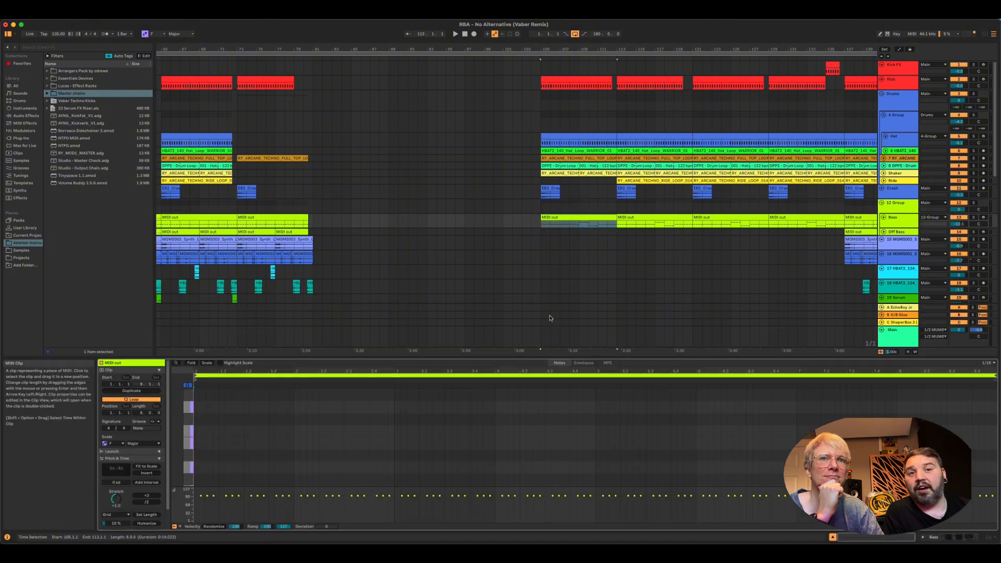
{"action": "left_click_drag", "start_coordinate": [552, 356], "coordinate": [557, 215]}
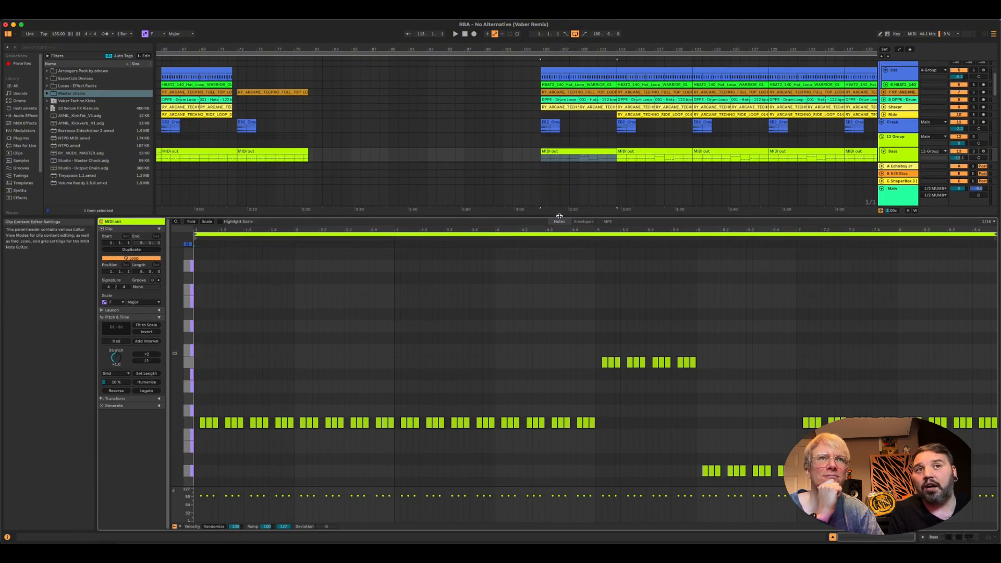
{"action": "left_click_drag", "start_coordinate": [557, 225], "coordinate": [557, 230]}
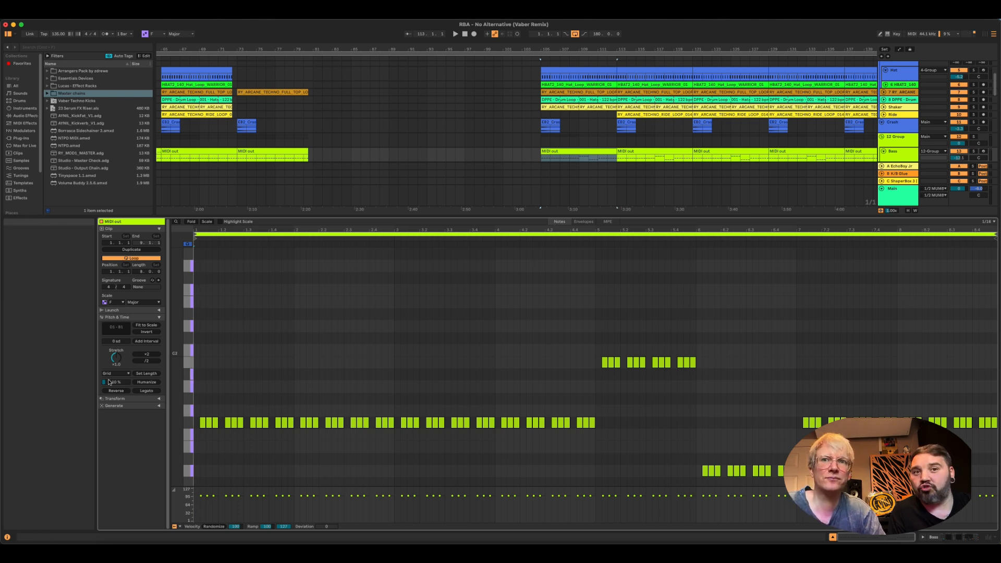
{"action": "scroll", "coordinate": [258, 361], "scroll_direction": "down", "scroll_amount": 2}
{"action": "scroll", "coordinate": [258, 361], "scroll_direction": "down", "scroll_amount": 3}
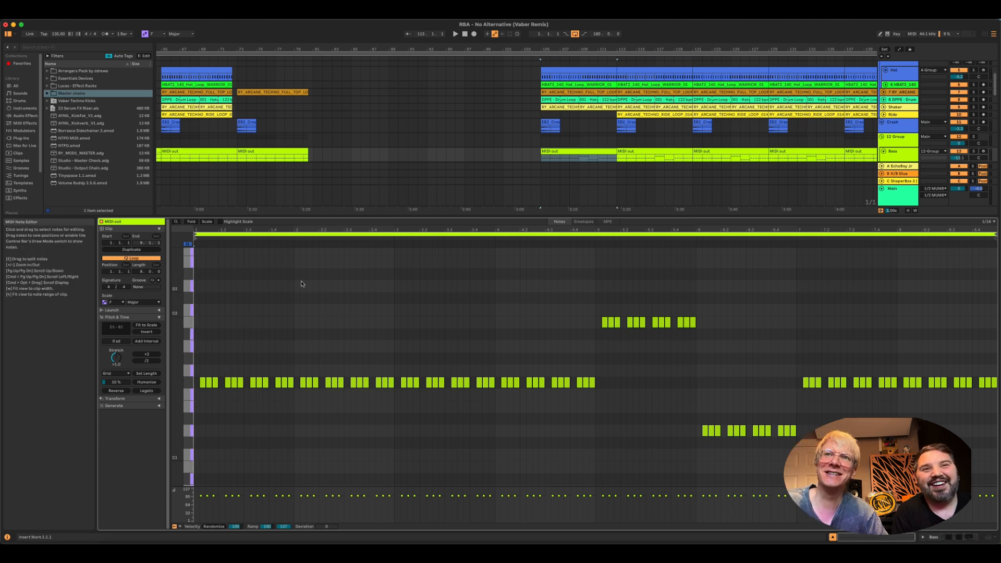
{"action": "left_click_drag", "start_coordinate": [327, 217], "coordinate": [327, 214]}
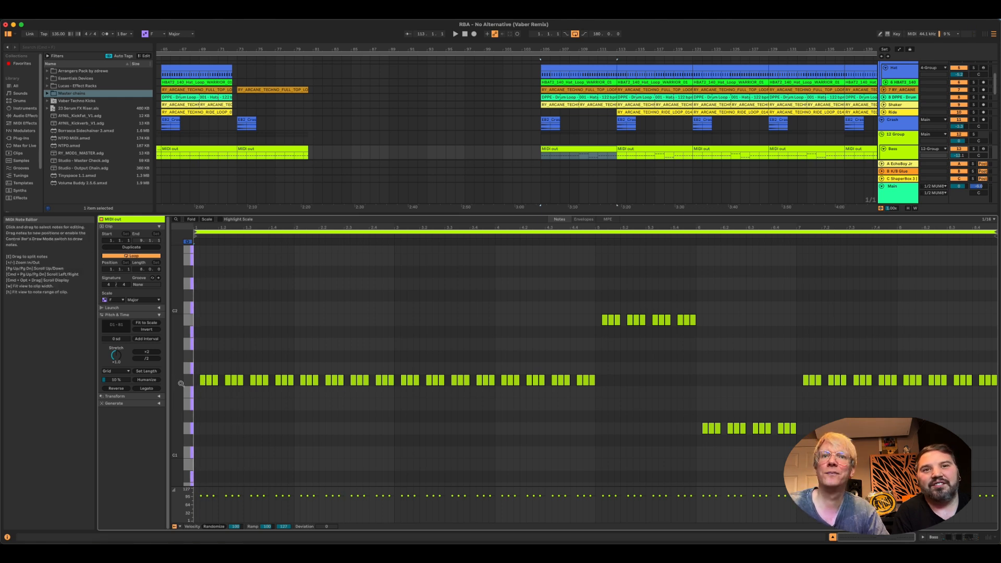
{"action": "left_click_drag", "start_coordinate": [206, 224], "coordinate": [206, 223]}
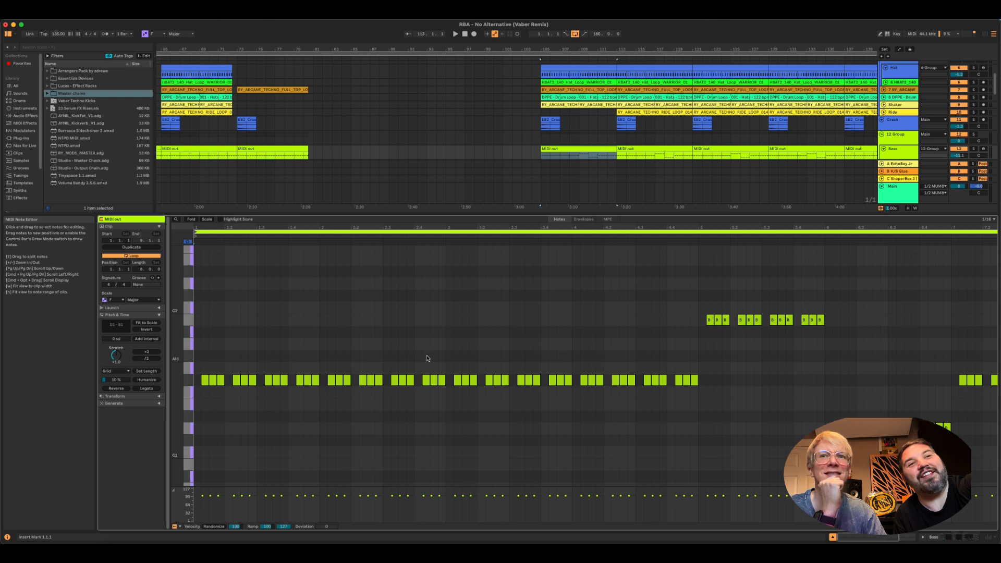
- Try an extra G1 note above the first bass group and another note on the opening downbeat, removing each one
{"action": "double_click", "coordinate": [212, 368]}
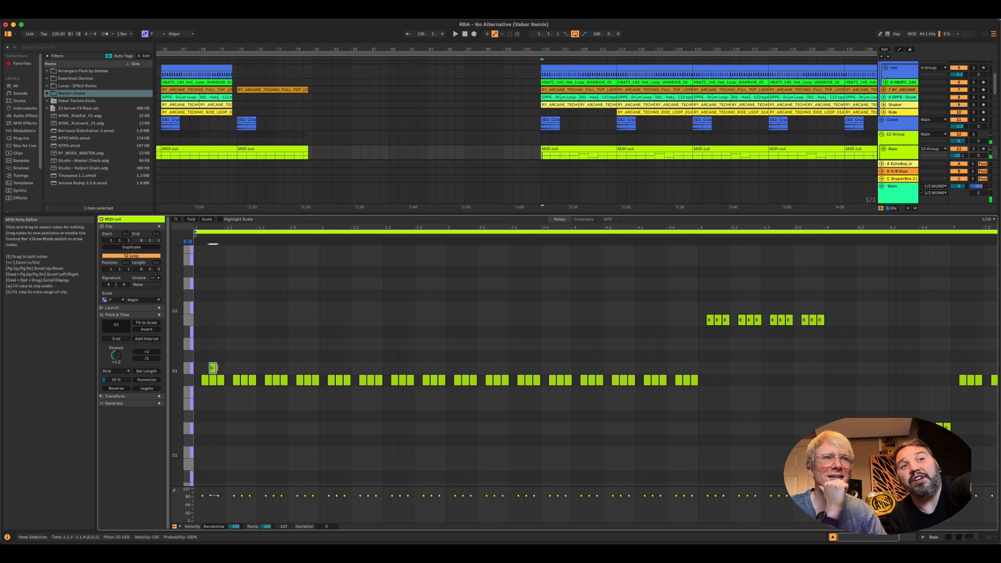
{"action": "key", "text": "Delete"}
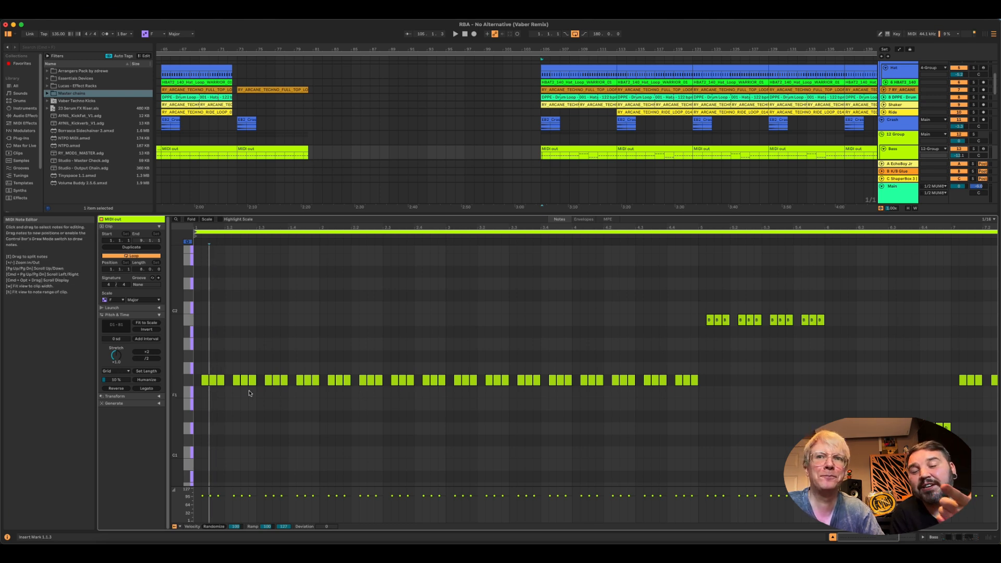
{"action": "double_click", "coordinate": [197, 381]}
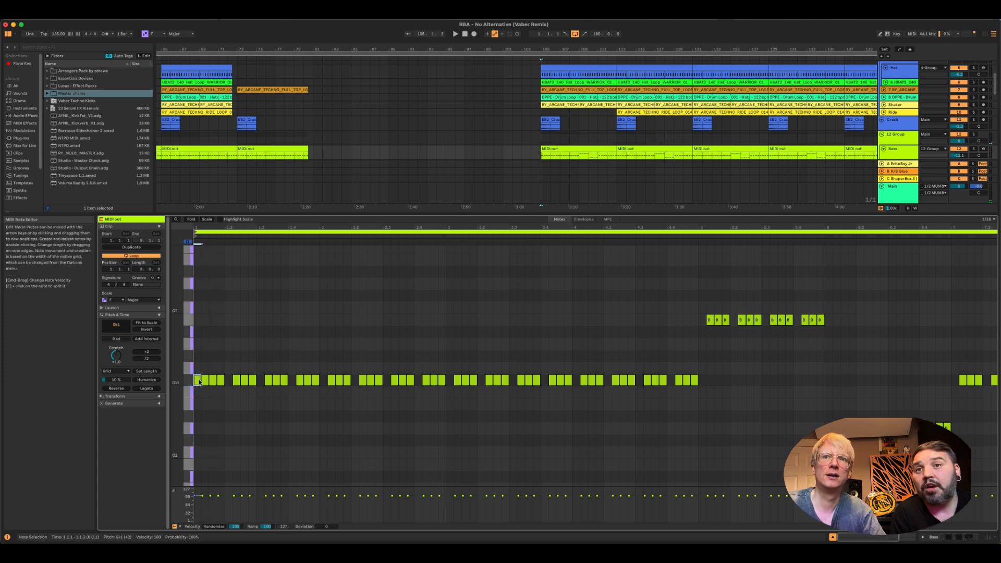
{"action": "double_click", "coordinate": [198, 381]}
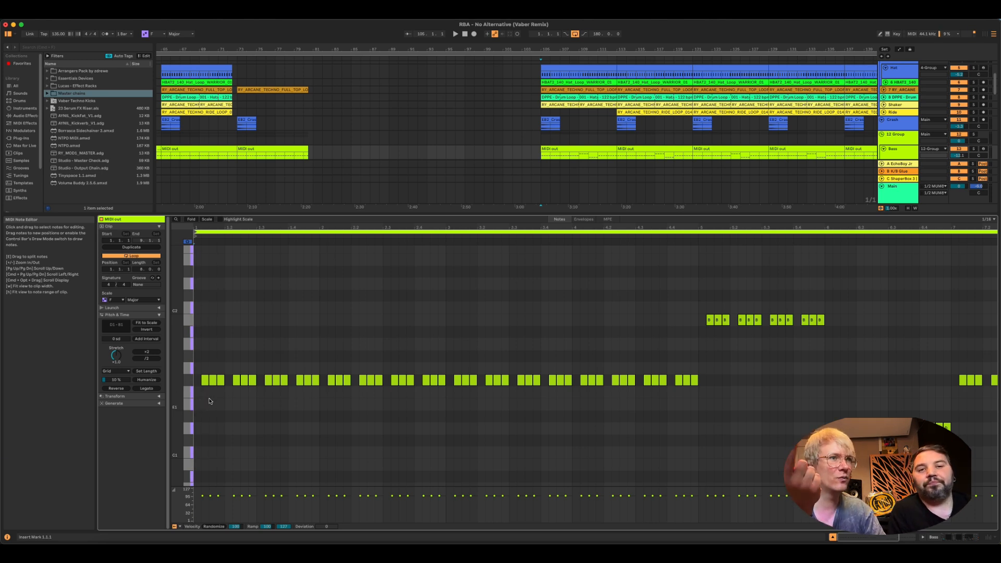
- Try lower velocities on the first group of bass notes, with the third at 71, and undo the changes
{"action": "left_click_drag", "start_coordinate": [205, 493], "coordinate": [203, 509]}
{"action": "left_click", "coordinate": [219, 496]}
{"action": "left_click_drag", "start_coordinate": [221, 499], "coordinate": [221, 503]}
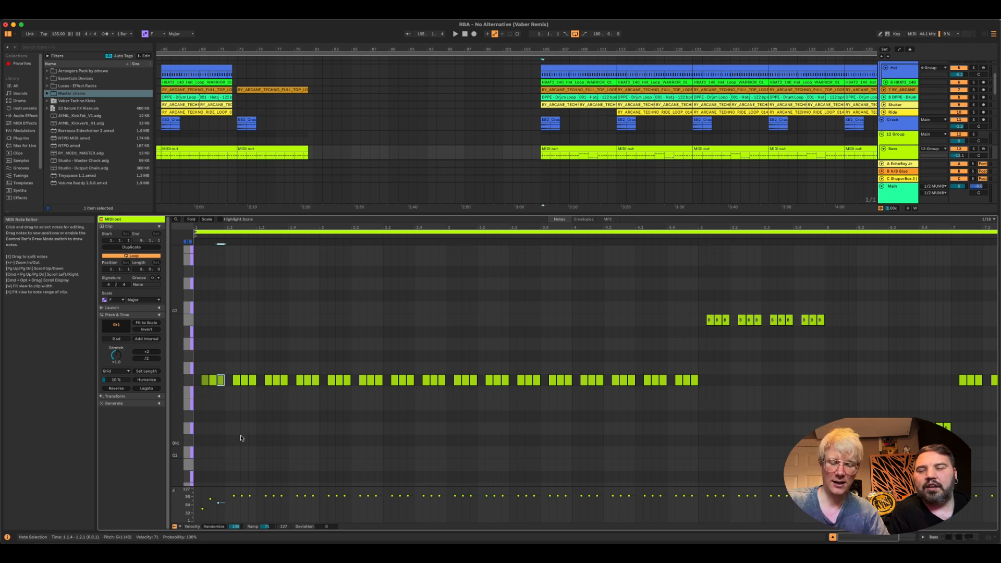
{"action": "key", "text": "super+z"}
{"action": "key", "text": "super+z"}
{"action": "key", "text": "super+z"}
{"action": "key", "text": "super+z"}
{"action": "key", "text": "super+z"}
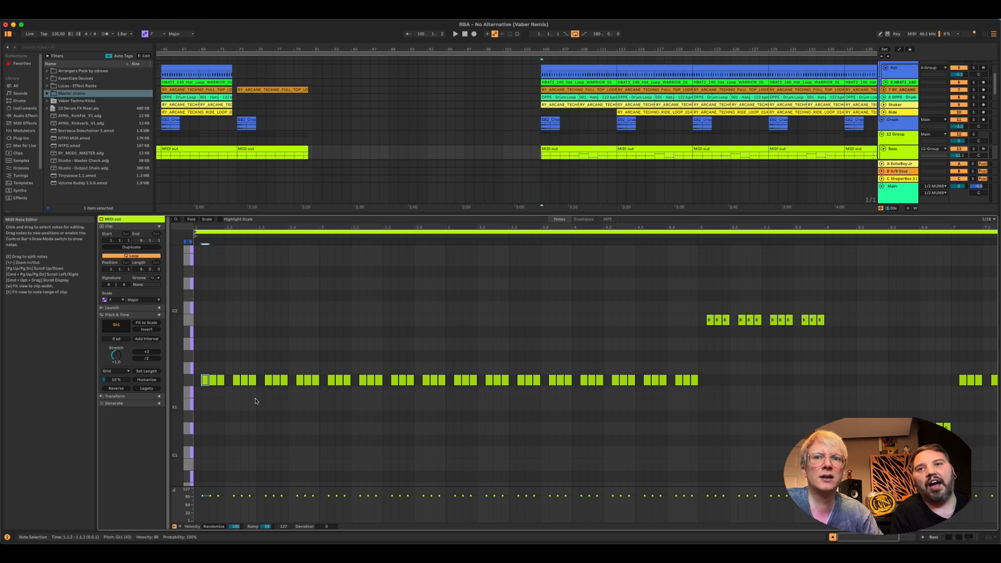
- Solo the 12 Group containing the bass tracks and play it back from bar 105
{"action": "left_click", "coordinate": [904, 151]}
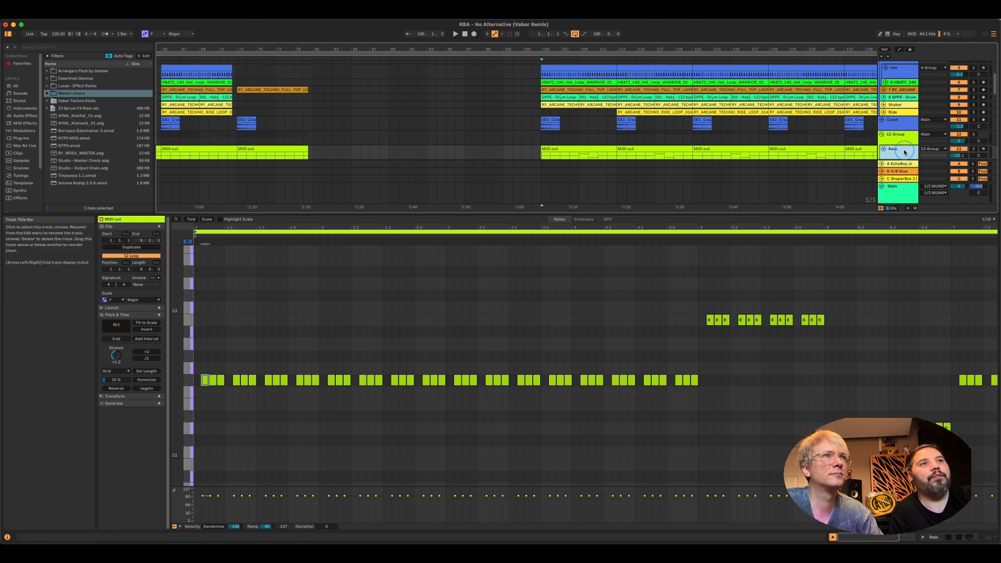
{"action": "left_click", "coordinate": [974, 135]}
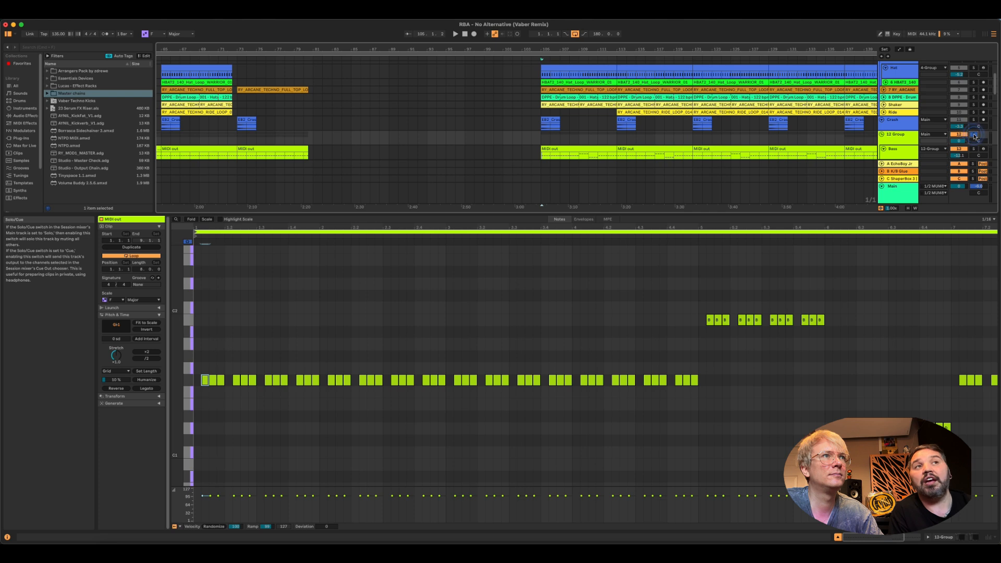
{"action": "key", "text": "space"}
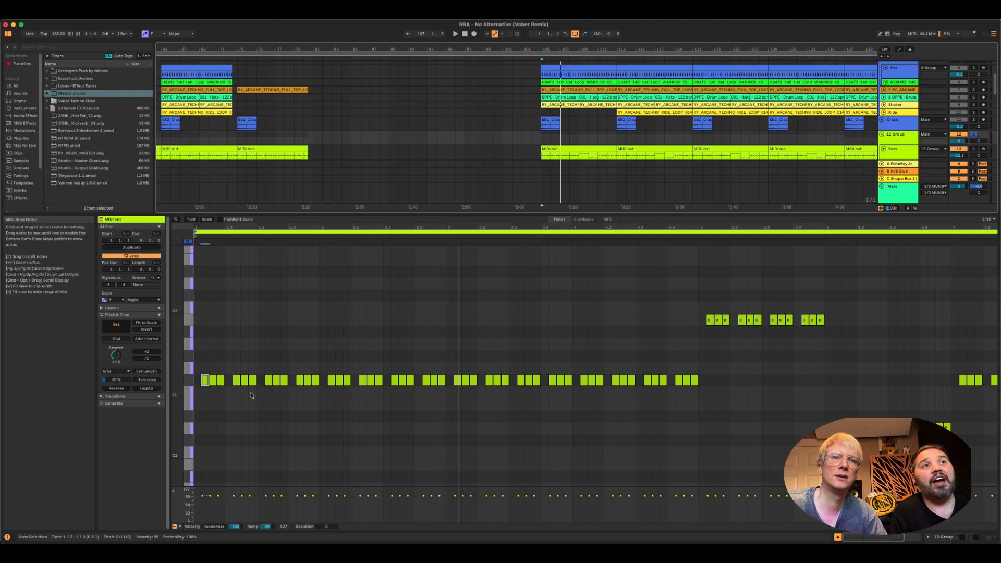
- Open ShaperBox 3 on the Bass track, compare its low-band and mid-band volume curves, and close the plugin window
{"action": "left_click", "coordinate": [909, 151]}
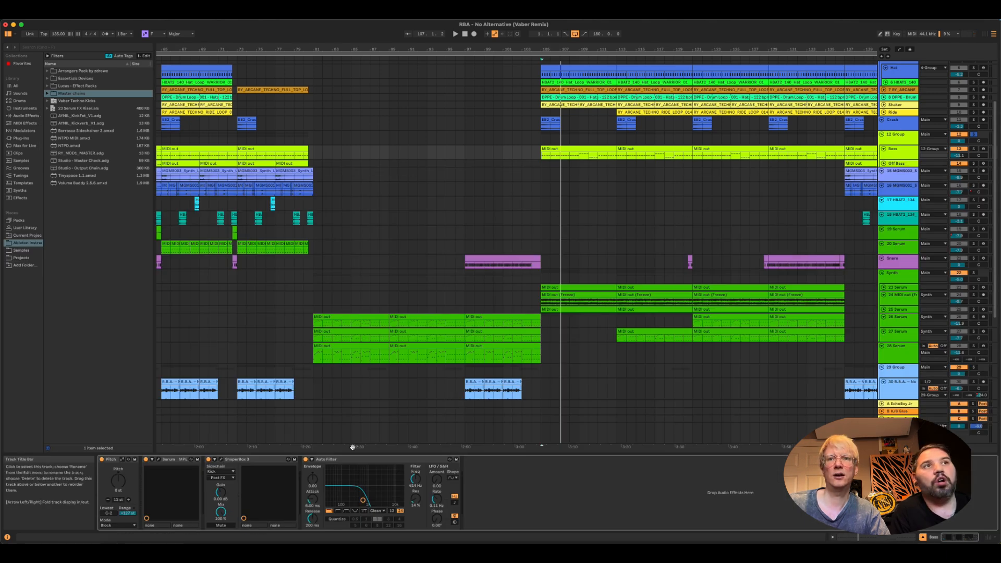
{"action": "left_click", "coordinate": [221, 460]}
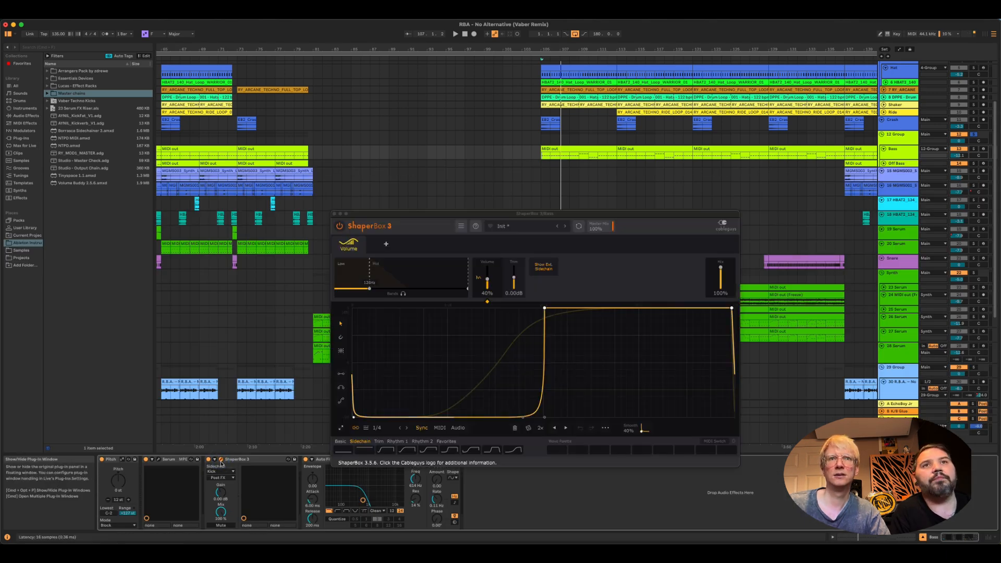
{"action": "left_click", "coordinate": [402, 276]}
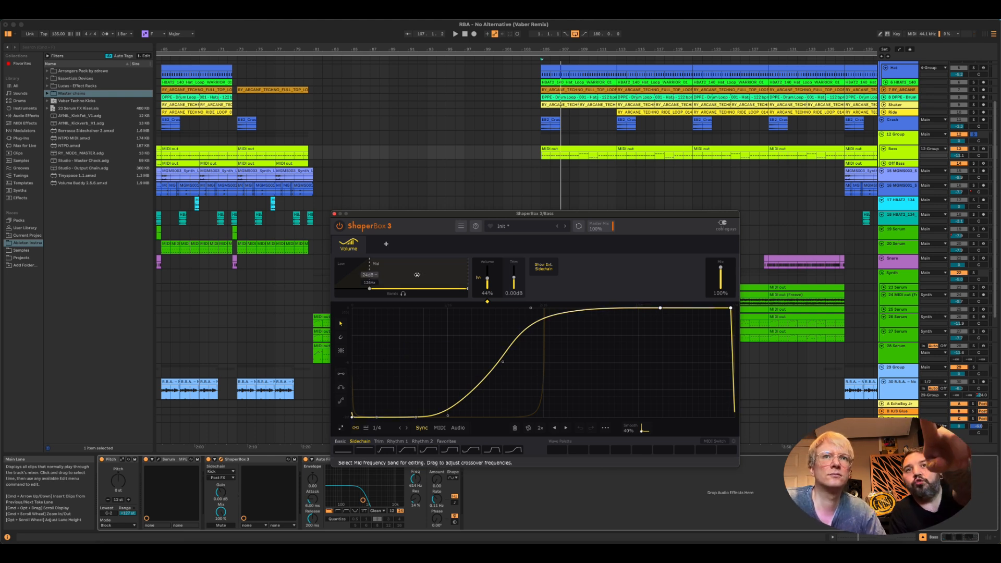
{"action": "left_click", "coordinate": [349, 267]}
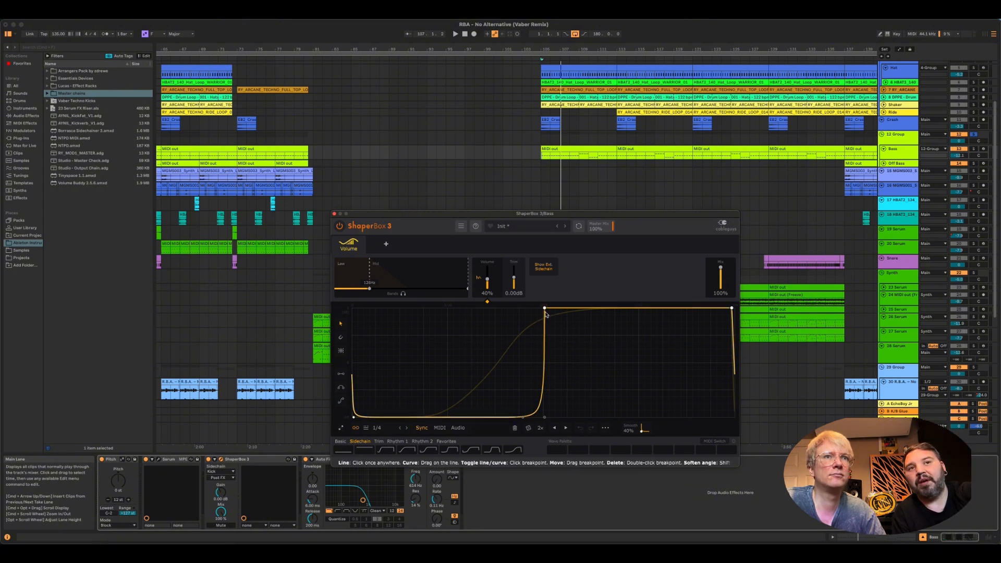
{"action": "left_click", "coordinate": [436, 268]}
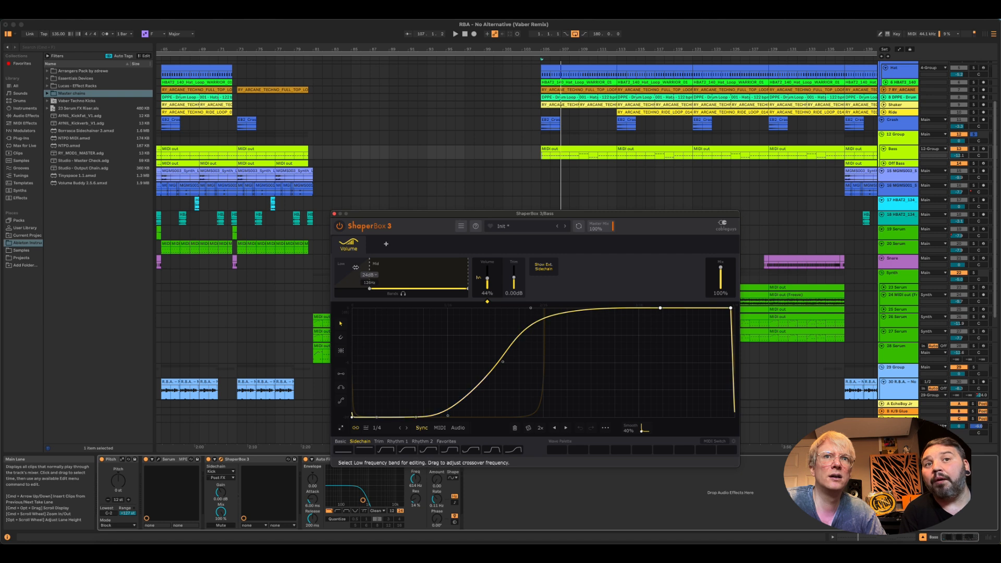
{"action": "left_click", "coordinate": [357, 268]}
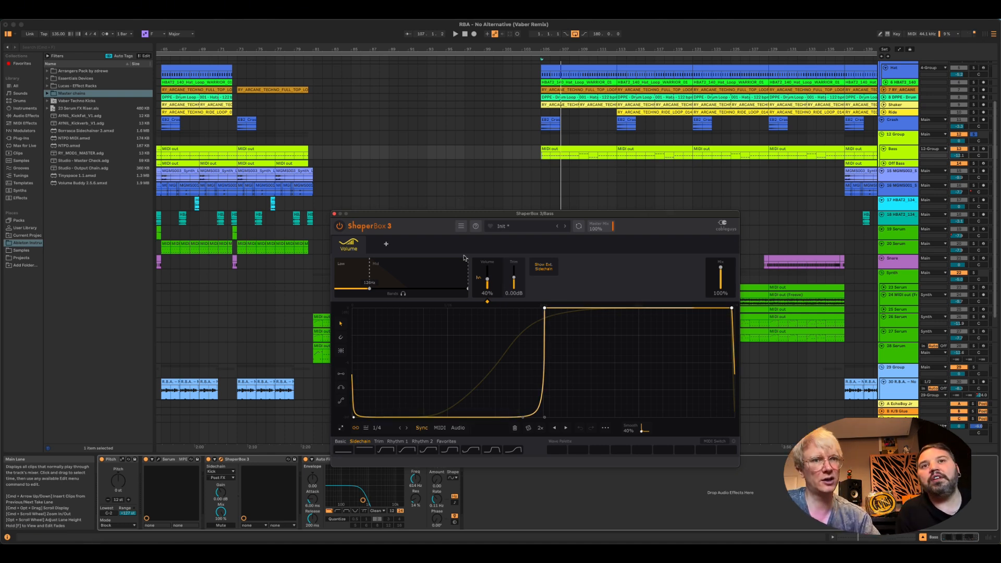
{"action": "left_click", "coordinate": [335, 213]}
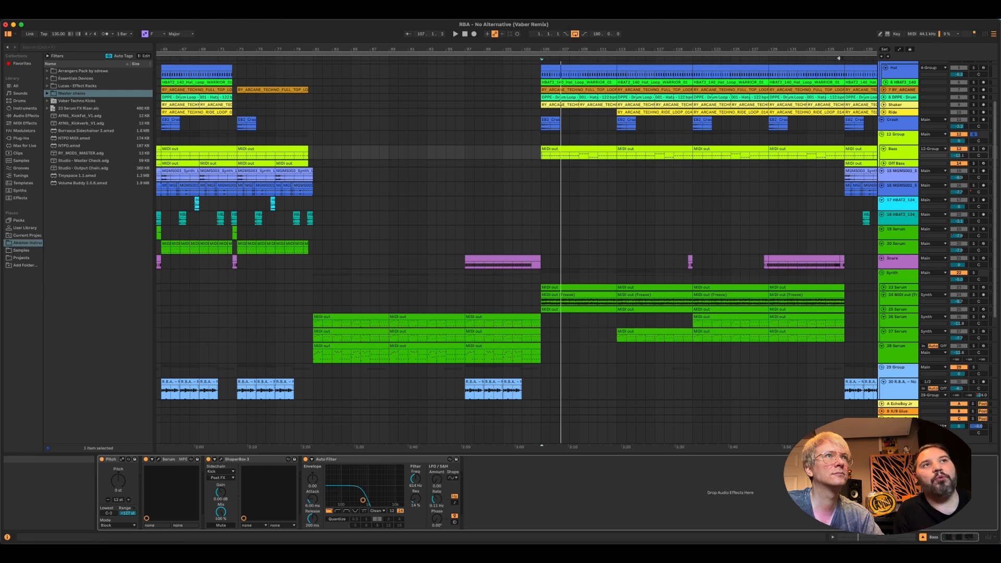
- Unfold the Off Bass track and play the soloed bass group from bar 137 to hear both basses together
{"action": "left_click", "coordinate": [893, 150]}
{"action": "scroll", "coordinate": [856, 156], "scroll_direction": "right", "scroll_amount": 10}
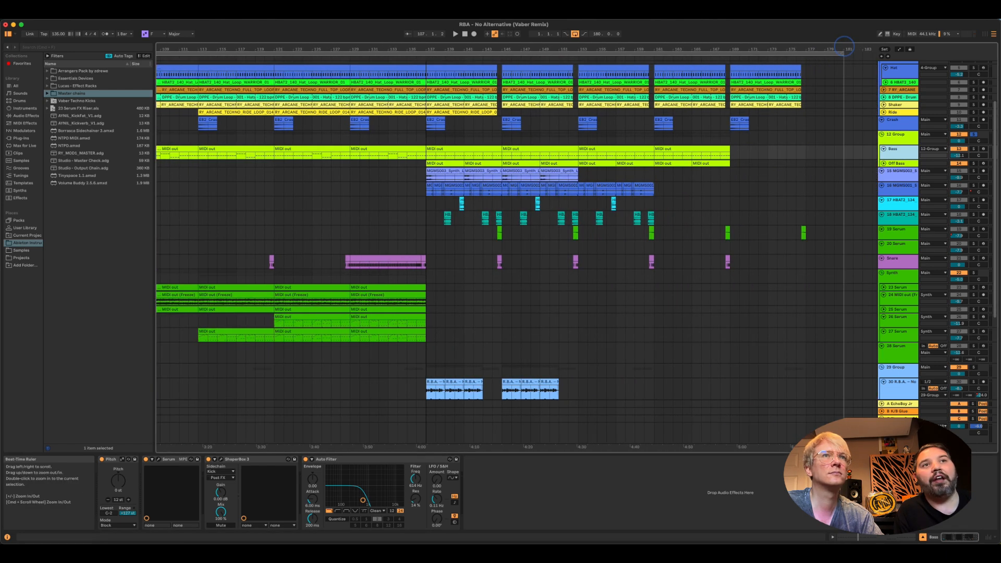
{"action": "double_click", "coordinate": [897, 164]}
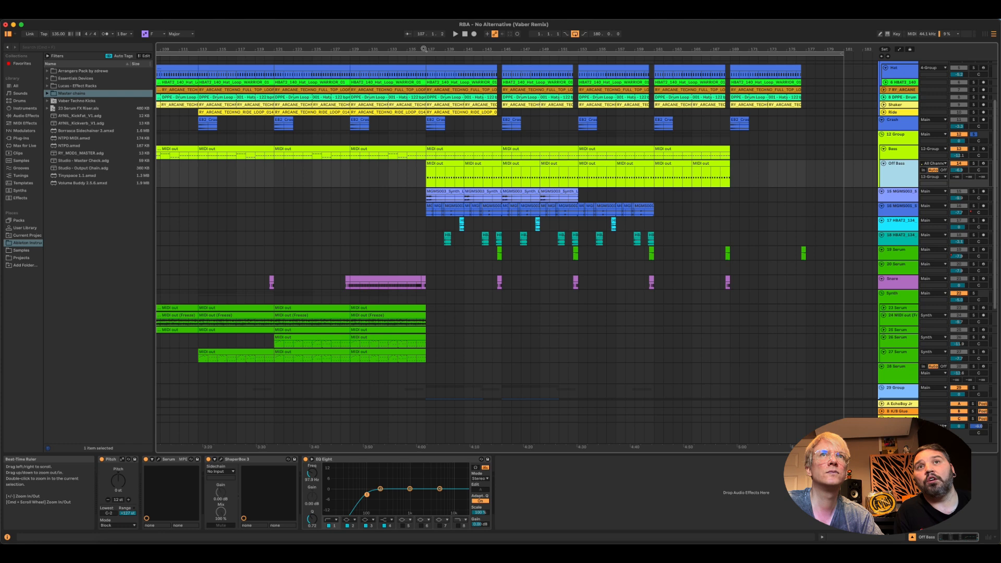
{"action": "left_click_drag", "start_coordinate": [419, 55], "coordinate": [447, 216]}
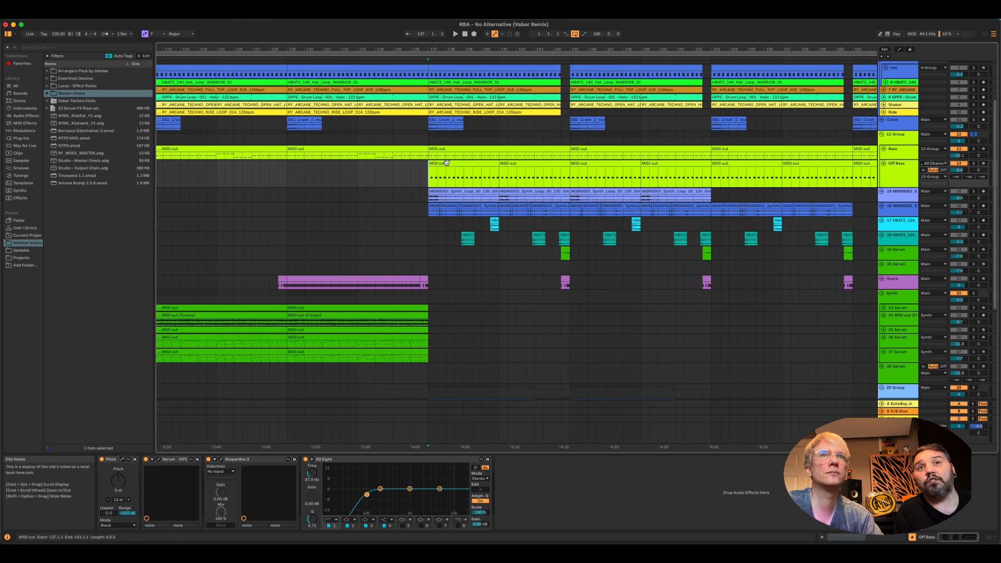
{"action": "key", "text": "space"}
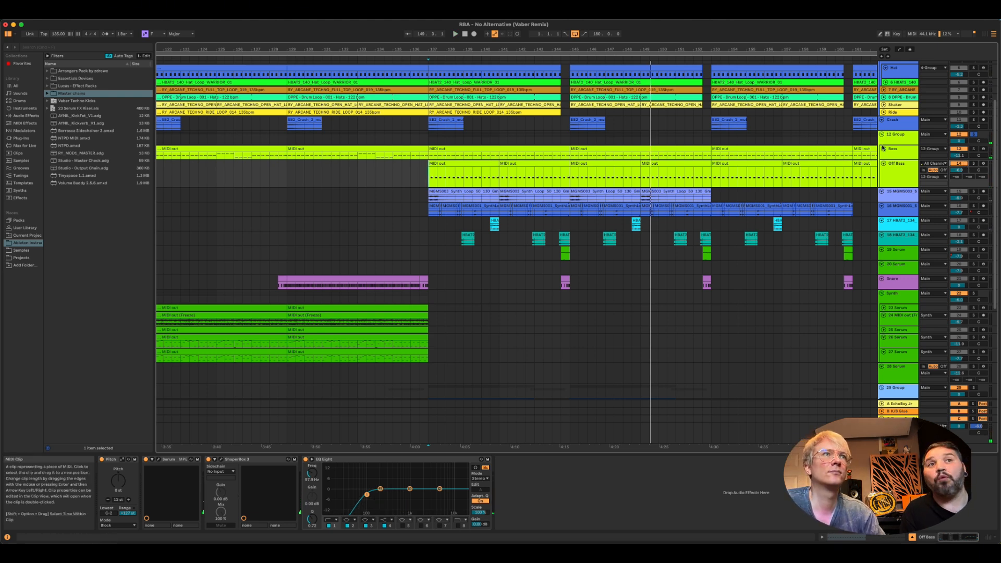
{"action": "left_click", "coordinate": [907, 171]}
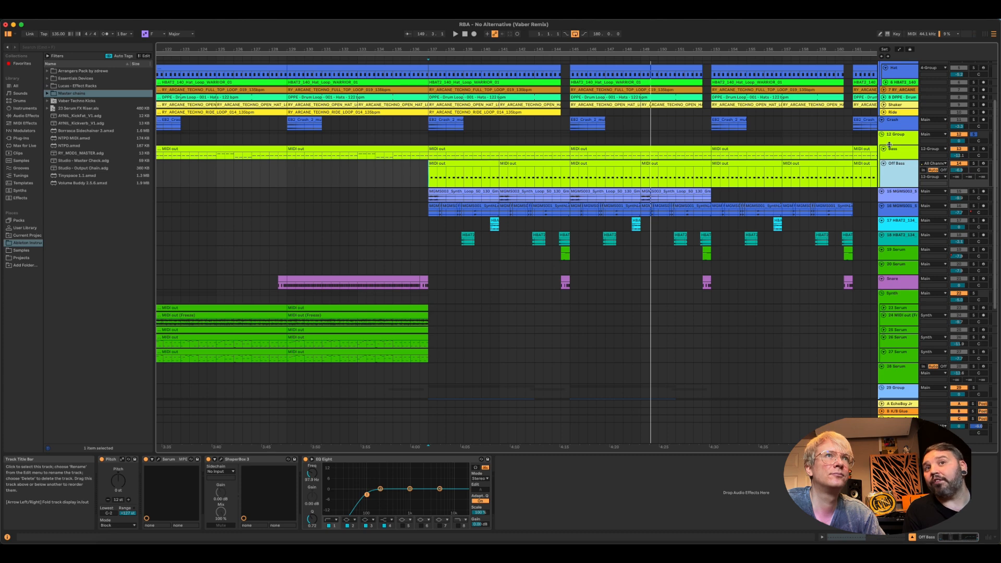
- Set the playback start at bar 129 and solo the Kick FX track along with the bass group
{"action": "left_click_drag", "start_coordinate": [635, 48], "coordinate": [635, 49]}
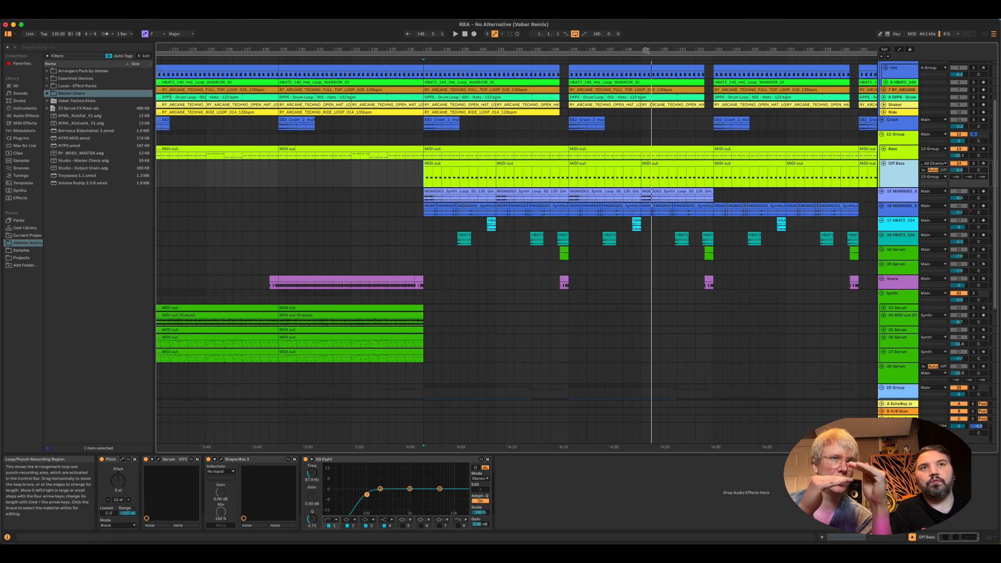
{"action": "scroll", "coordinate": [360, 311], "scroll_direction": "up", "scroll_amount": 1}
{"action": "scroll", "coordinate": [360, 311], "scroll_direction": "down", "scroll_amount": 1}
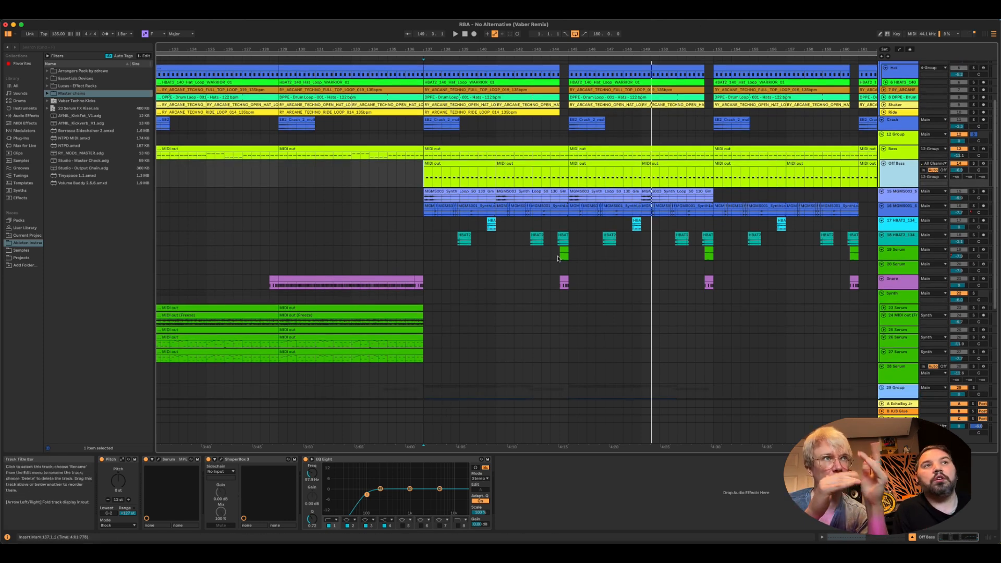
{"action": "scroll", "coordinate": [543, 236], "scroll_direction": "left", "scroll_amount": 1}
{"action": "scroll", "coordinate": [544, 237], "scroll_direction": "left", "scroll_amount": 6}
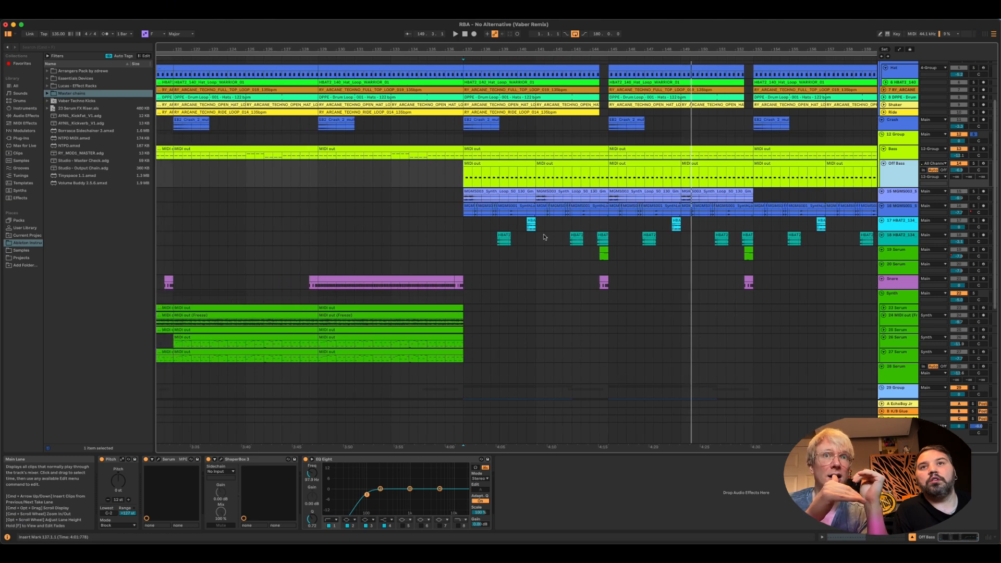
{"action": "scroll", "coordinate": [547, 228], "scroll_direction": "left", "scroll_amount": 1}
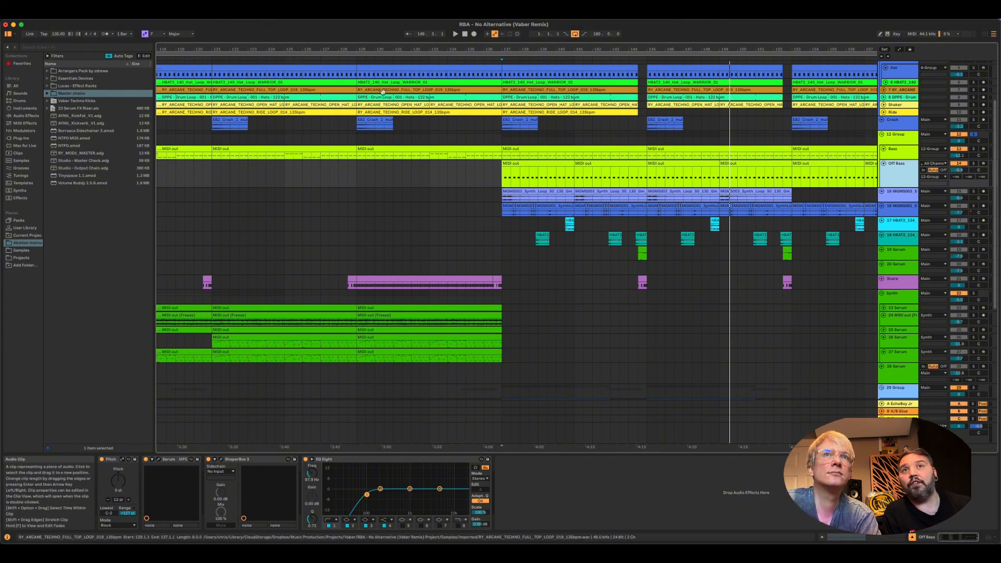
{"action": "left_click", "coordinate": [356, 62]}
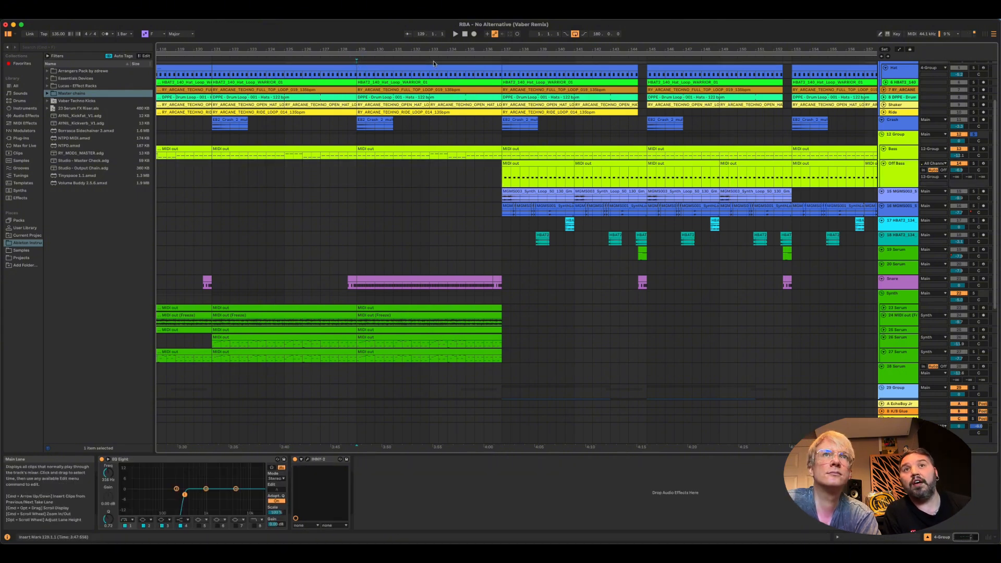
{"action": "scroll", "coordinate": [973, 138], "scroll_direction": "up", "scroll_amount": 3}
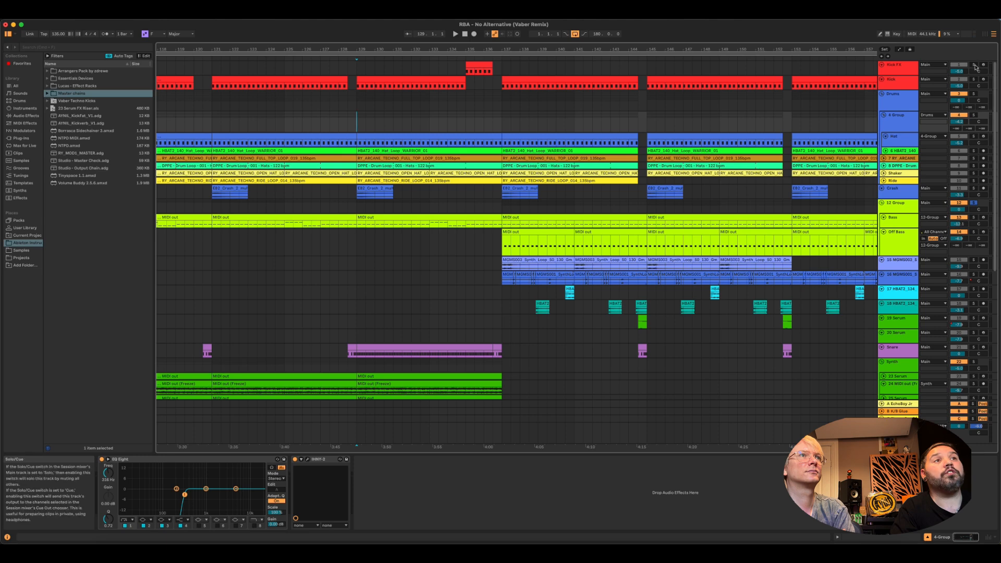
{"action": "left_click", "coordinate": [974, 65]}
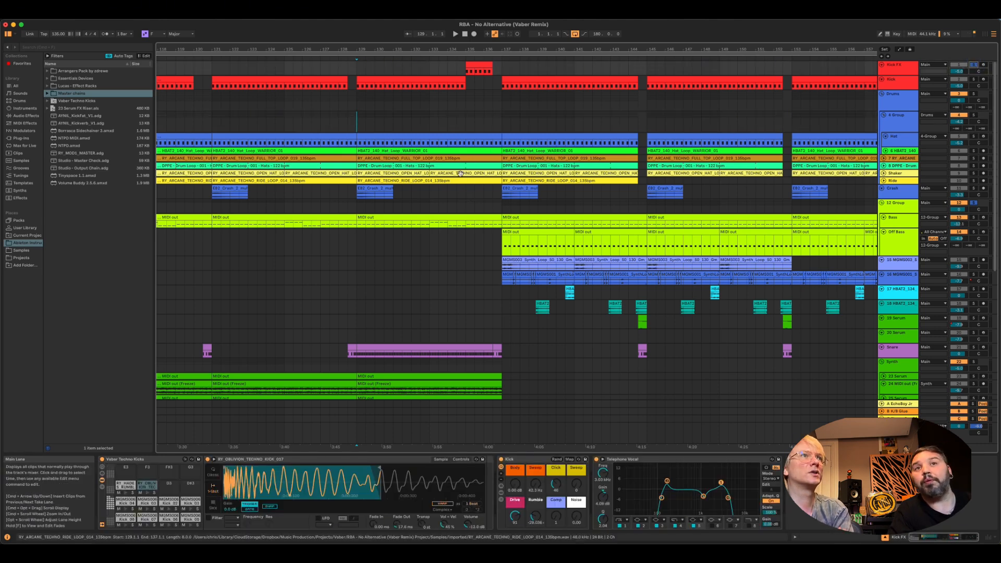
- Add the Kick track to the soloed Kick FX and bass group and play from bar 133
{"action": "left_click", "coordinate": [972, 80]}
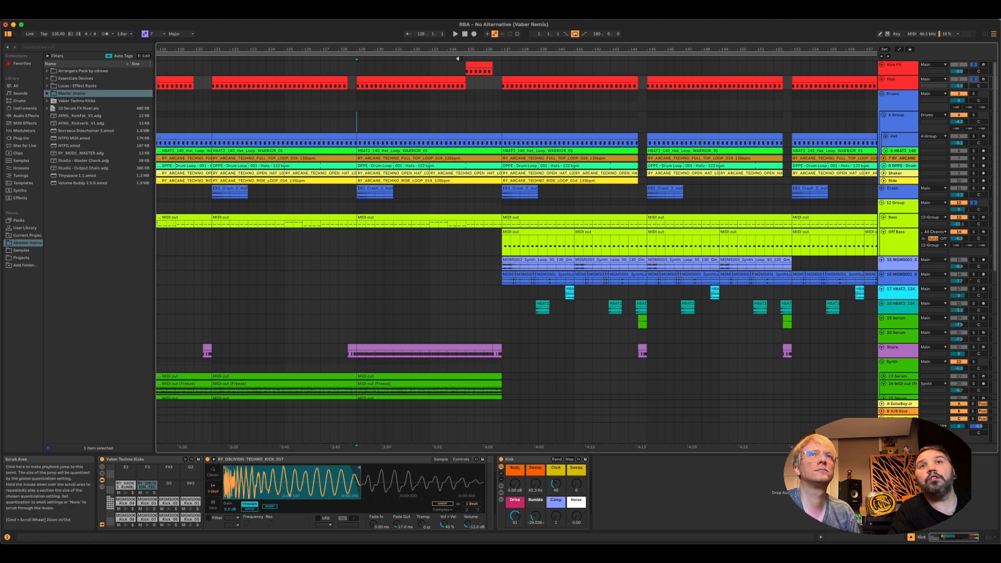
{"action": "left_click", "coordinate": [430, 59]}
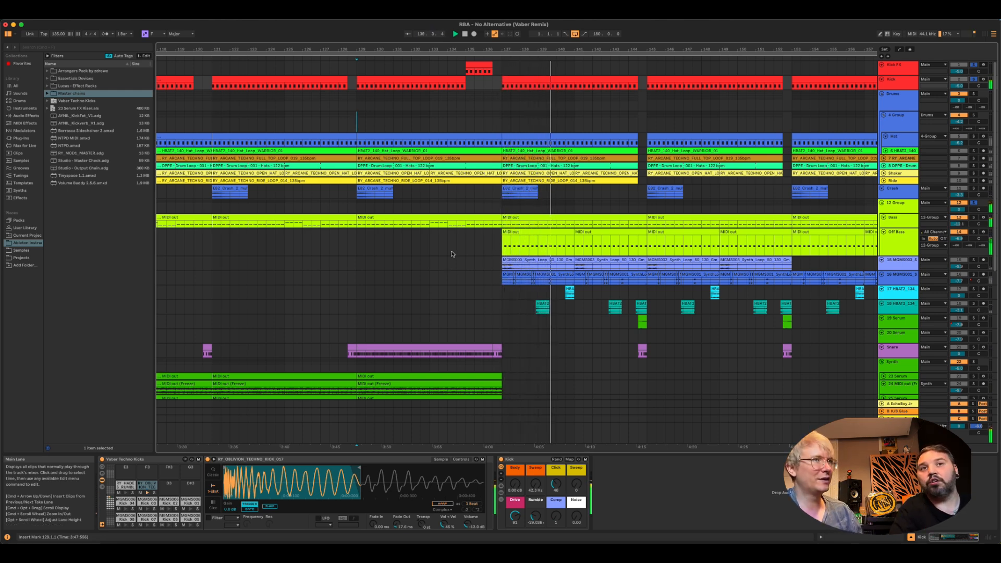
- Set the start position at bar 133, clear the track solos, and play the full mix
{"action": "left_click", "coordinate": [420, 242]}
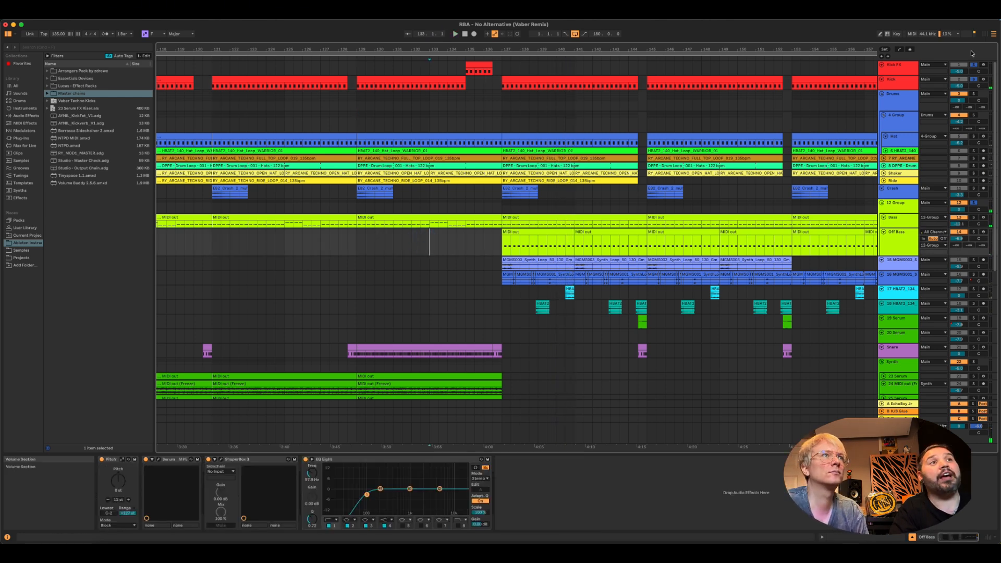
{"action": "left_click", "coordinate": [974, 65]}
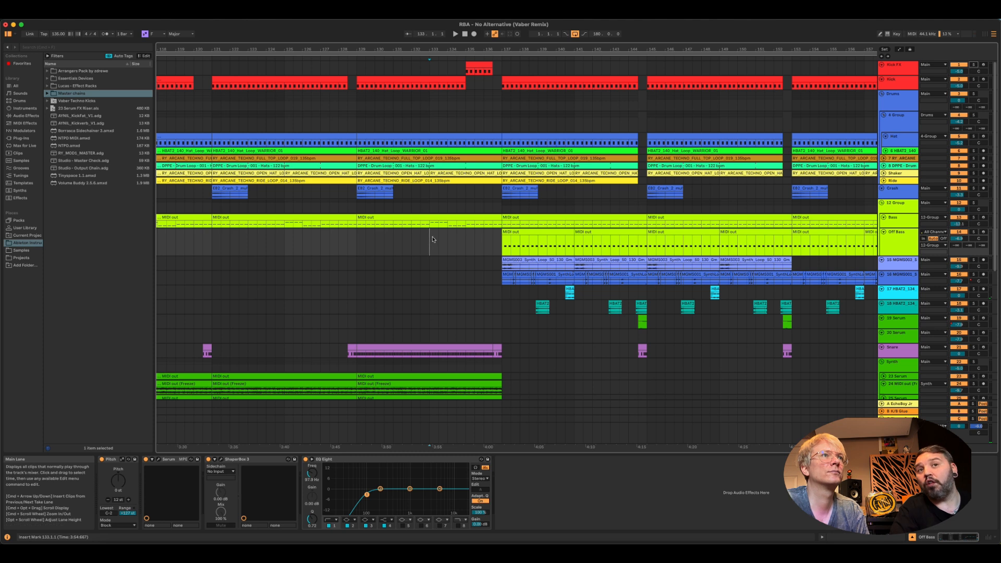
{"action": "key", "text": "space"}
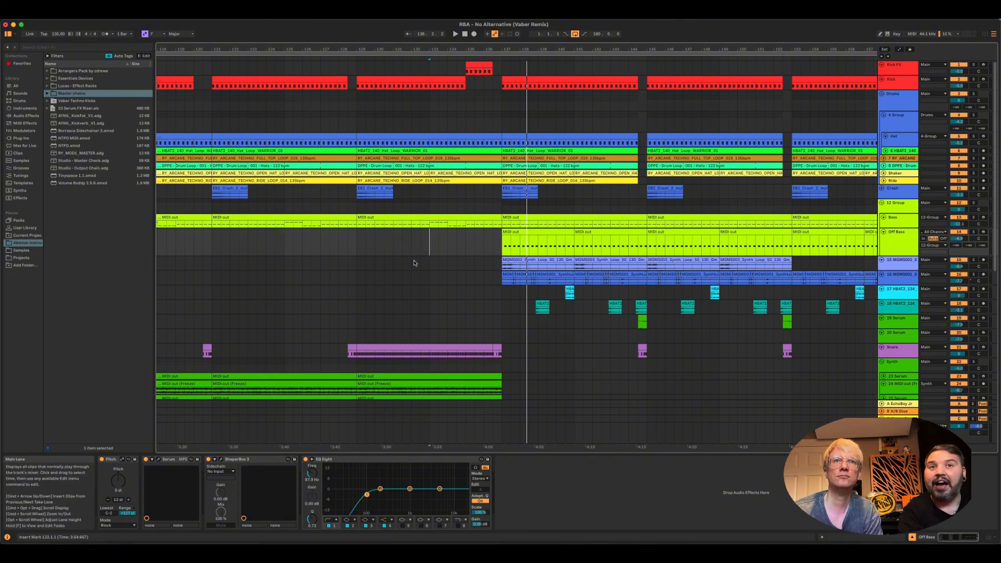
- Open the first Off Bass clip at bar 137 in the MIDI note editor
{"action": "key", "text": "minus"}
{"action": "key", "text": "minus"}
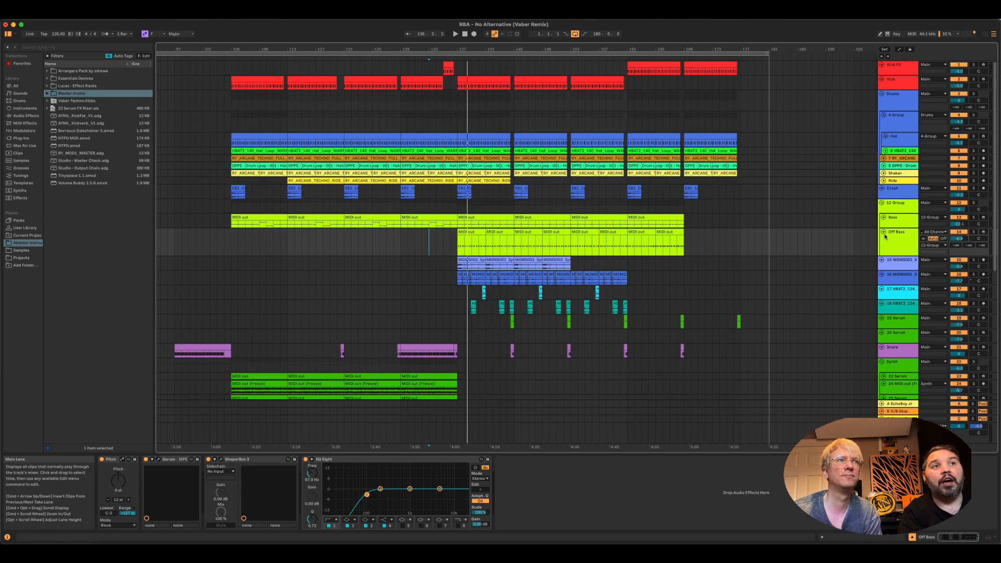
{"action": "double_click", "coordinate": [472, 233]}
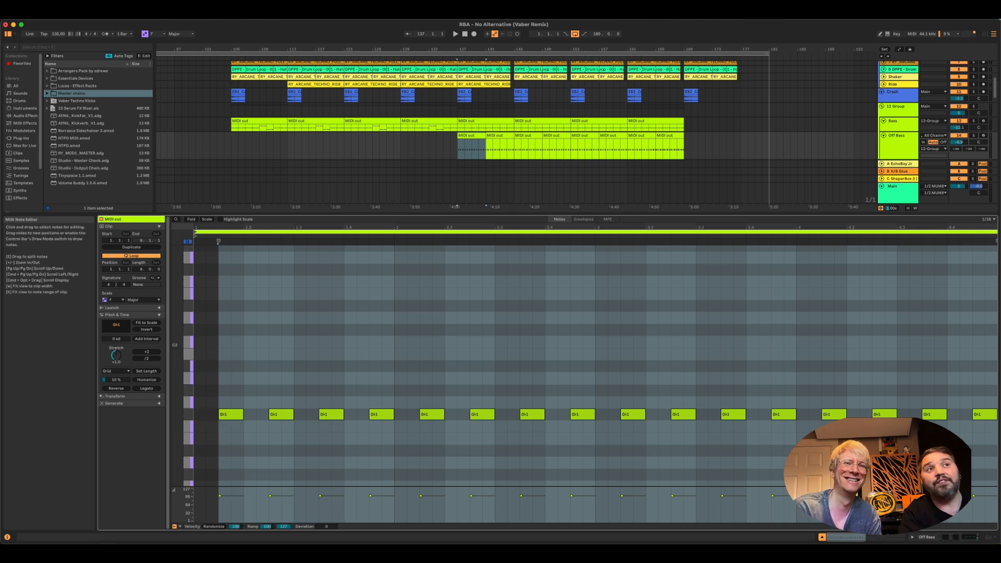
- Solo the Kick and Off Bass tracks, play from bar 137, and add the Bass track to the solo
{"action": "scroll", "coordinate": [942, 153], "scroll_direction": "down", "scroll_amount": 3}
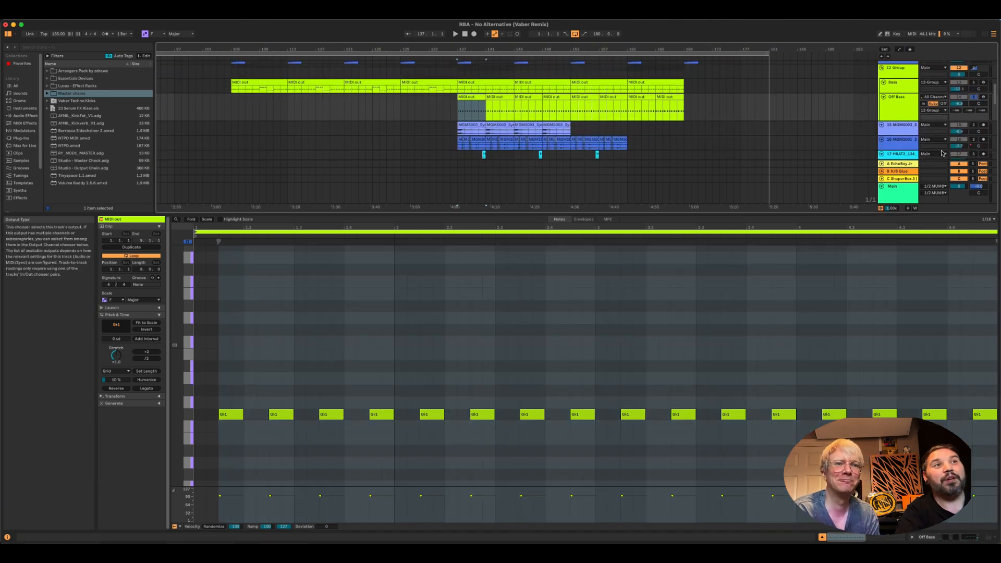
{"action": "scroll", "coordinate": [943, 153], "scroll_direction": "up", "scroll_amount": 8}
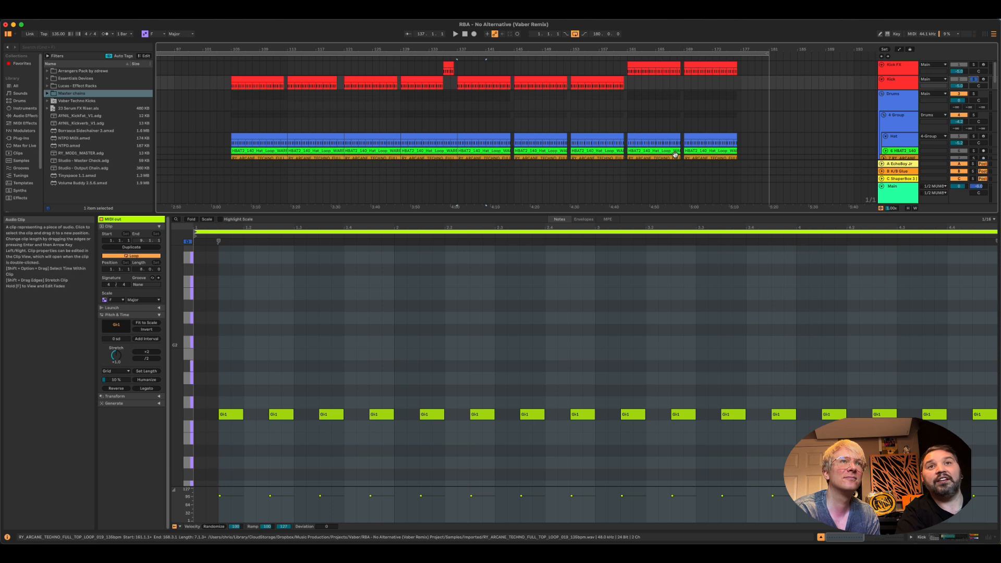
{"action": "scroll", "coordinate": [504, 125], "scroll_direction": "down", "scroll_amount": 5}
{"action": "left_click", "coordinate": [459, 95]}
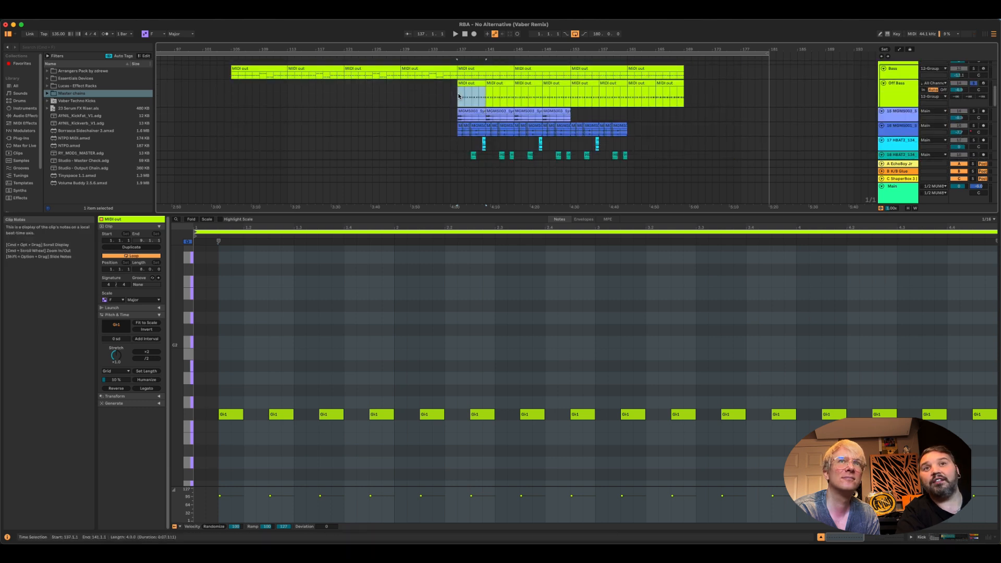
{"action": "left_click", "coordinate": [460, 99]}
{"action": "key", "text": "space"}
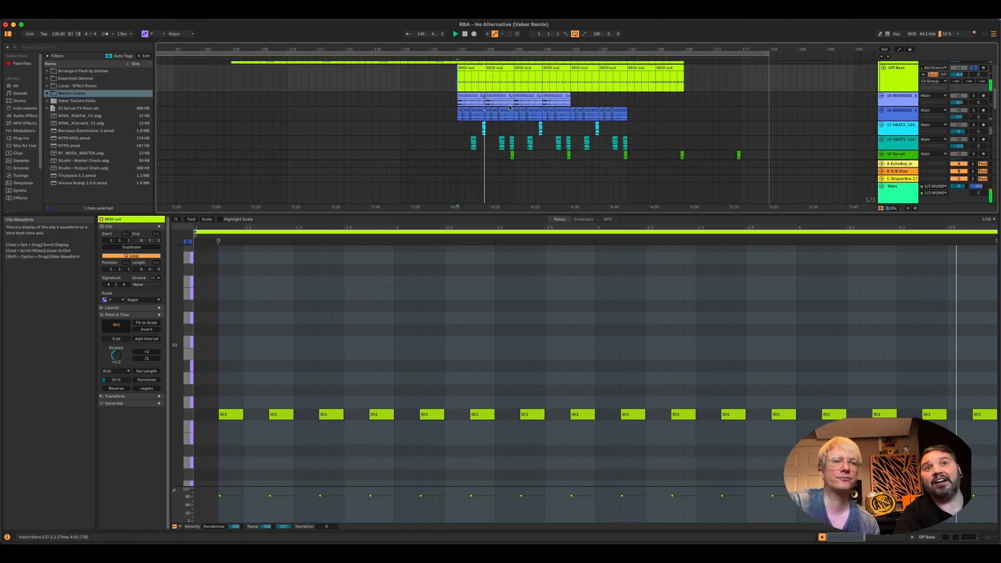
{"action": "scroll", "coordinate": [478, 110], "scroll_direction": "up", "scroll_amount": 2}
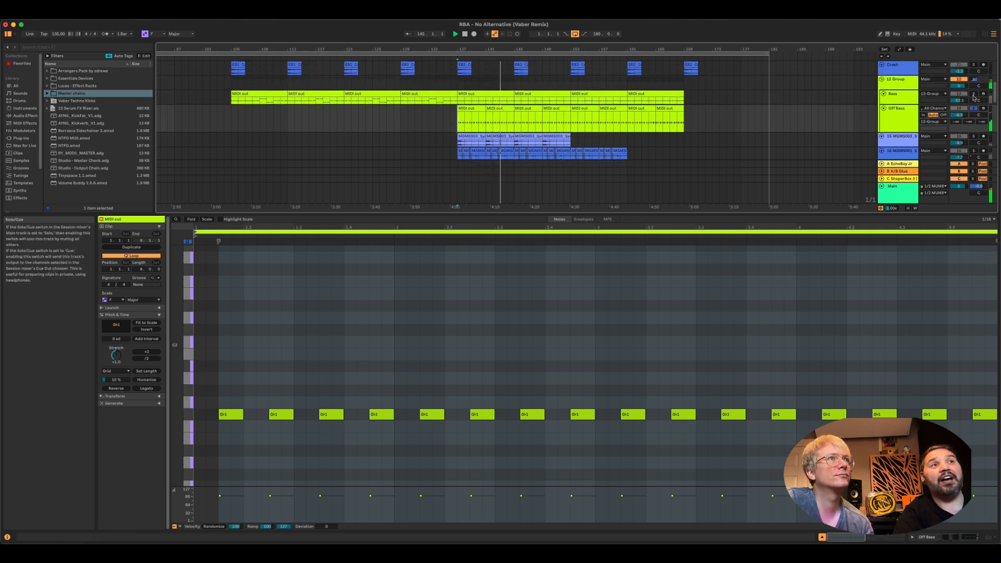
{"action": "left_click", "coordinate": [974, 95]}
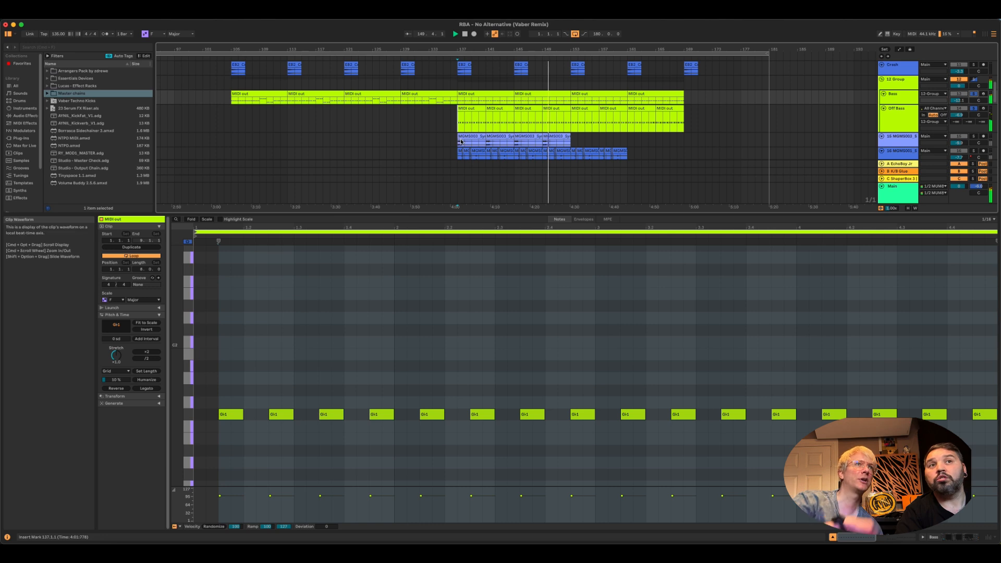
- Select the Off Bass clip at bar 137 again to examine its note pattern
{"action": "left_click", "coordinate": [458, 109]}
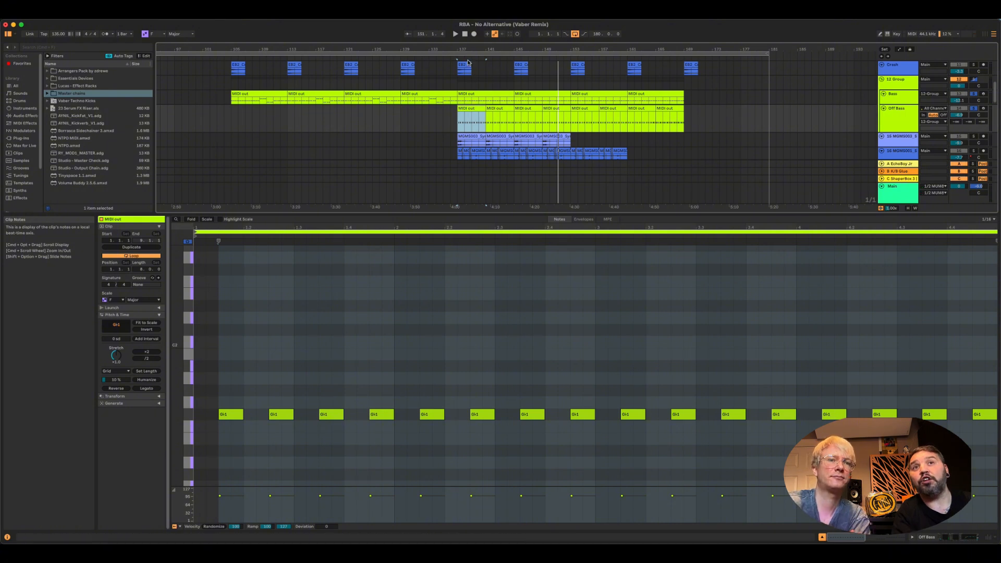
{"action": "left_click", "coordinate": [459, 89]}
{"action": "left_click", "coordinate": [475, 108]}
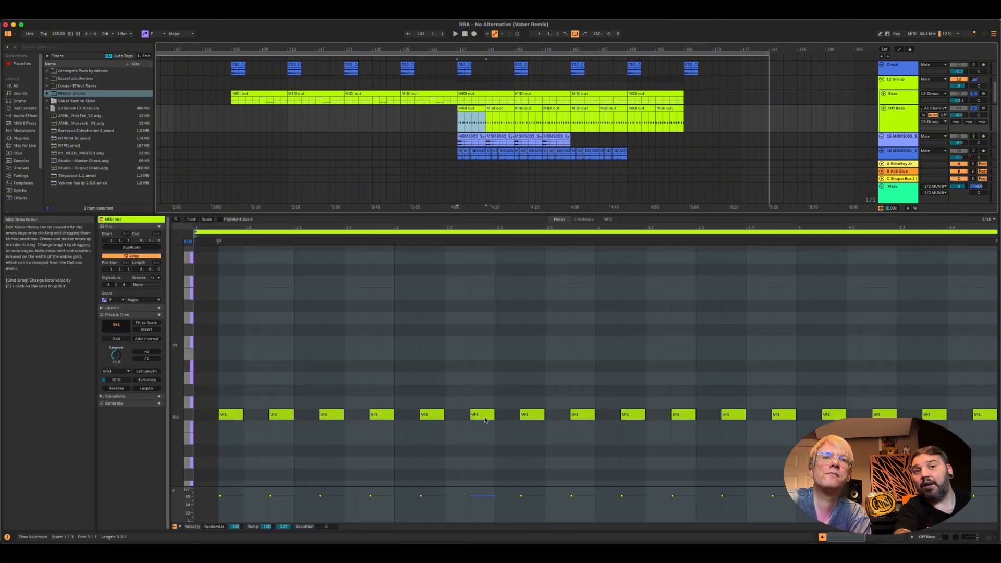
- Compare the device chains of the Off Bass track, the Bass track and the 12 Group
{"action": "left_click", "coordinate": [903, 123]}
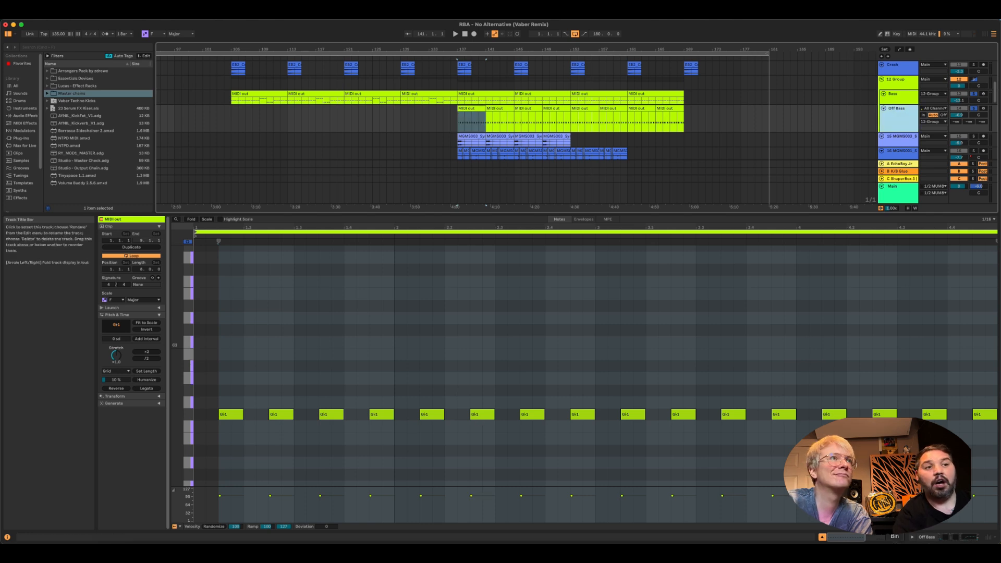
{"action": "left_click", "coordinate": [948, 537]}
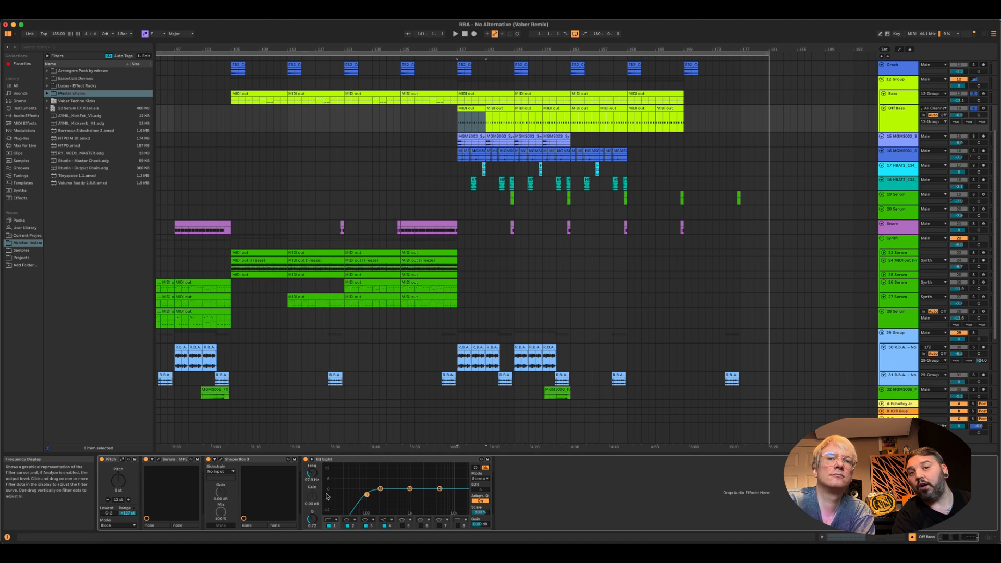
{"action": "key", "text": "Up"}
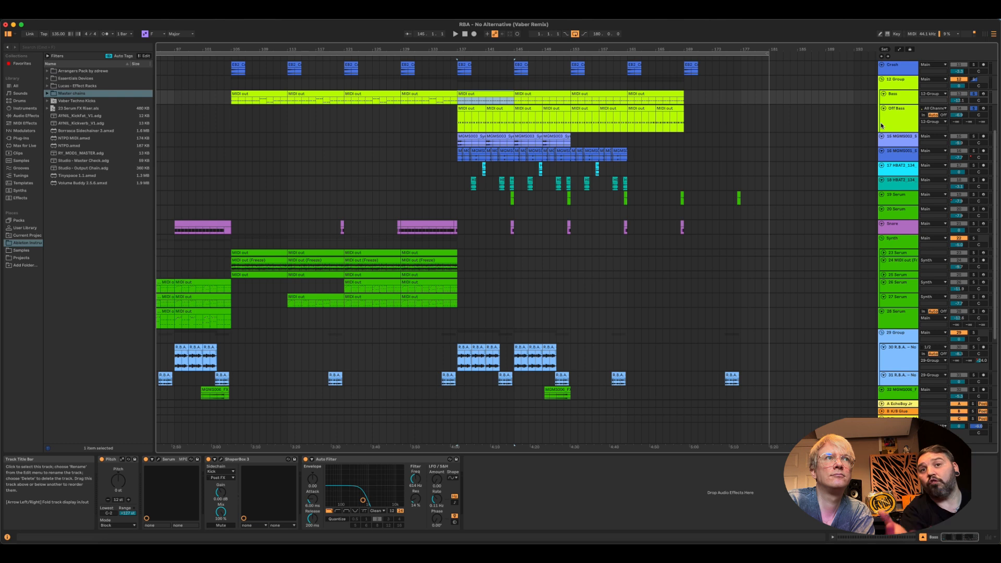
{"action": "left_click", "coordinate": [905, 85]}
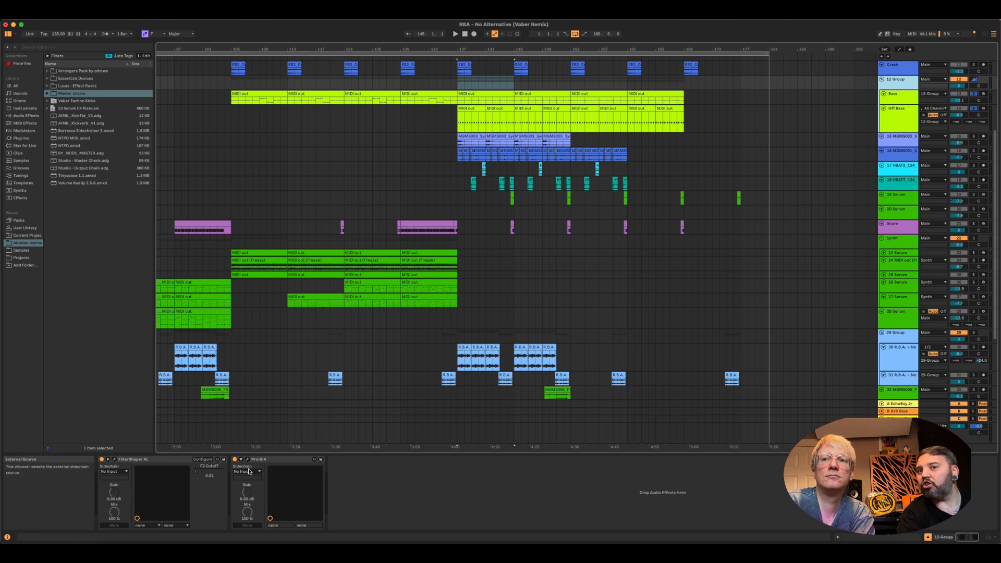
- Play from bar 137, inspect the Pro-Q 4 low-cut curve on the 12 Group, and close the plugin window
{"action": "left_click", "coordinate": [454, 116]}
{"action": "key", "text": "space"}
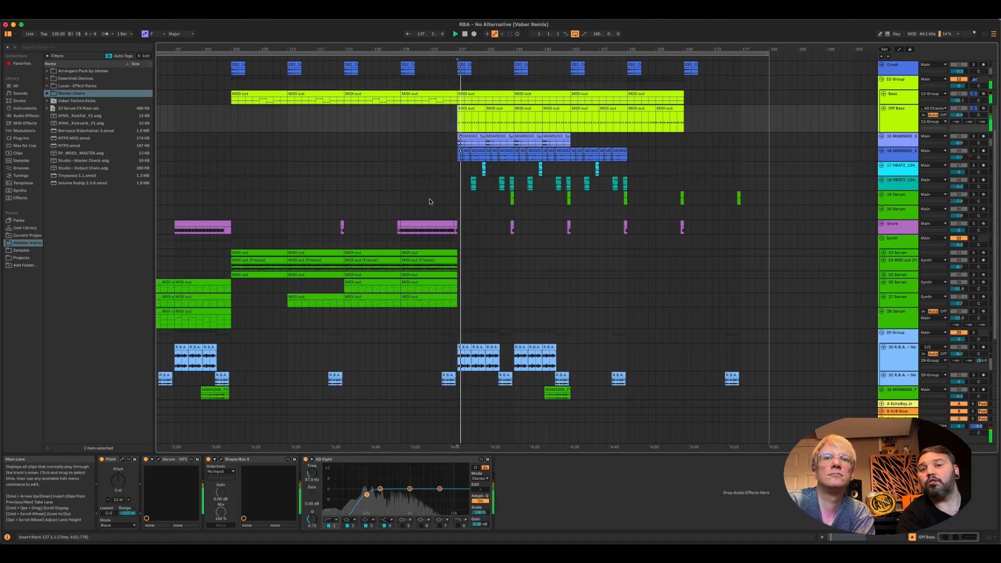
{"action": "left_click", "coordinate": [457, 82]}
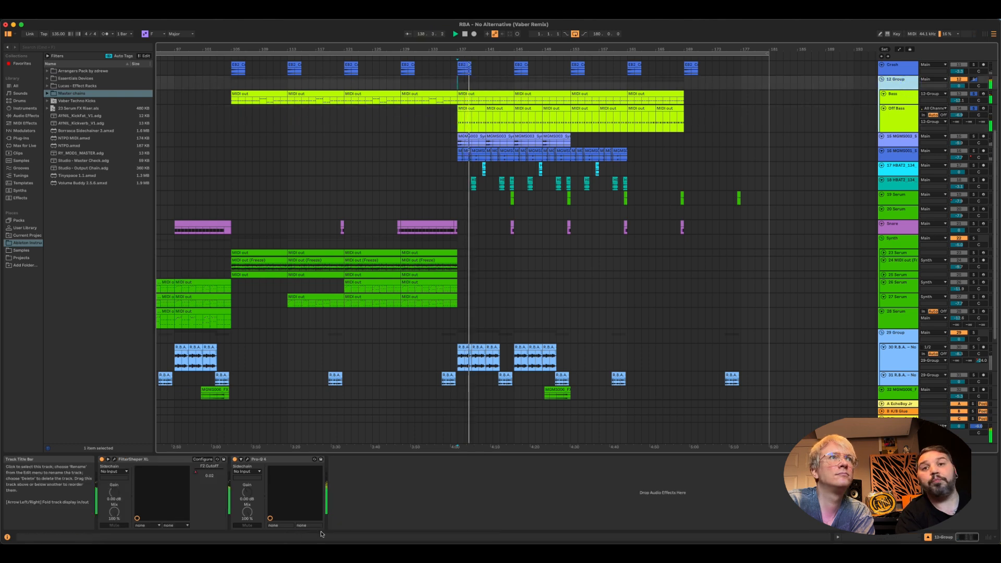
{"action": "left_click", "coordinate": [249, 460]}
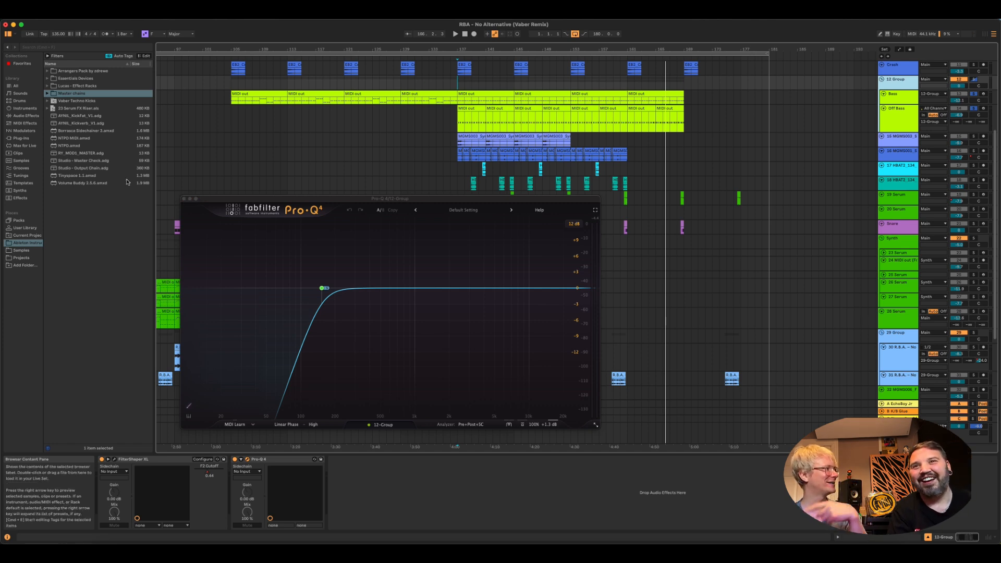
{"action": "left_click", "coordinate": [184, 199]}
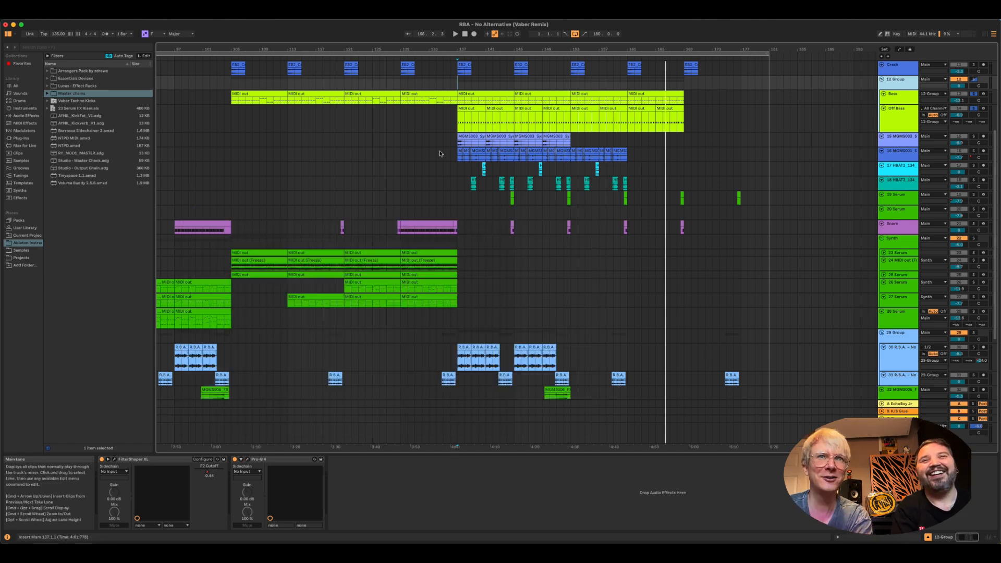
- Go back to the first bass section of the arrangement and play the soloed kick and basses from bar 19
{"action": "scroll", "coordinate": [448, 164], "scroll_direction": "down", "scroll_amount": 1}
{"action": "scroll", "coordinate": [451, 182], "scroll_direction": "up", "scroll_amount": 5}
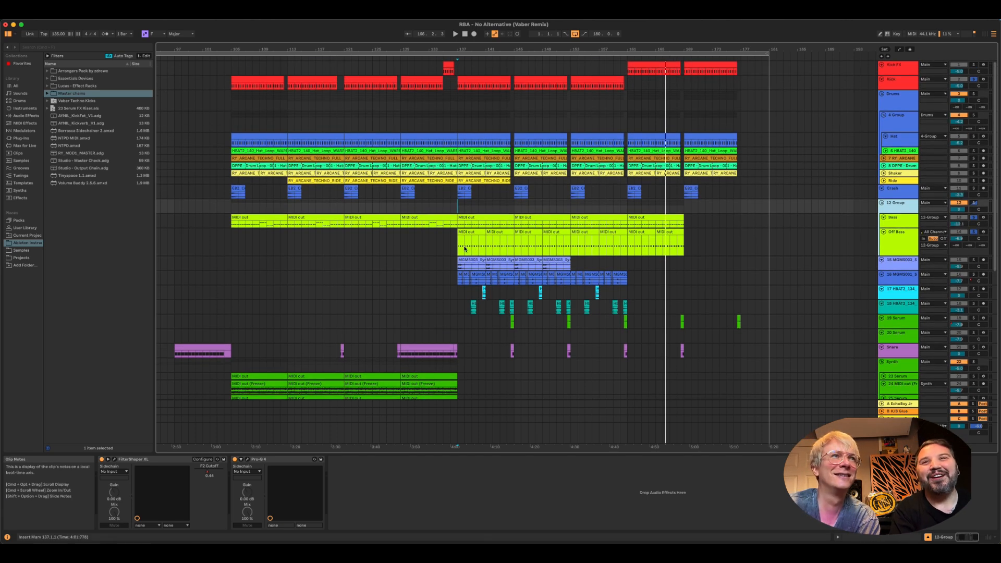
{"action": "left_click", "coordinate": [453, 241]}
{"action": "left_click", "coordinate": [453, 241]}
{"action": "scroll", "coordinate": [453, 241], "scroll_direction": "right", "scroll_amount": 2}
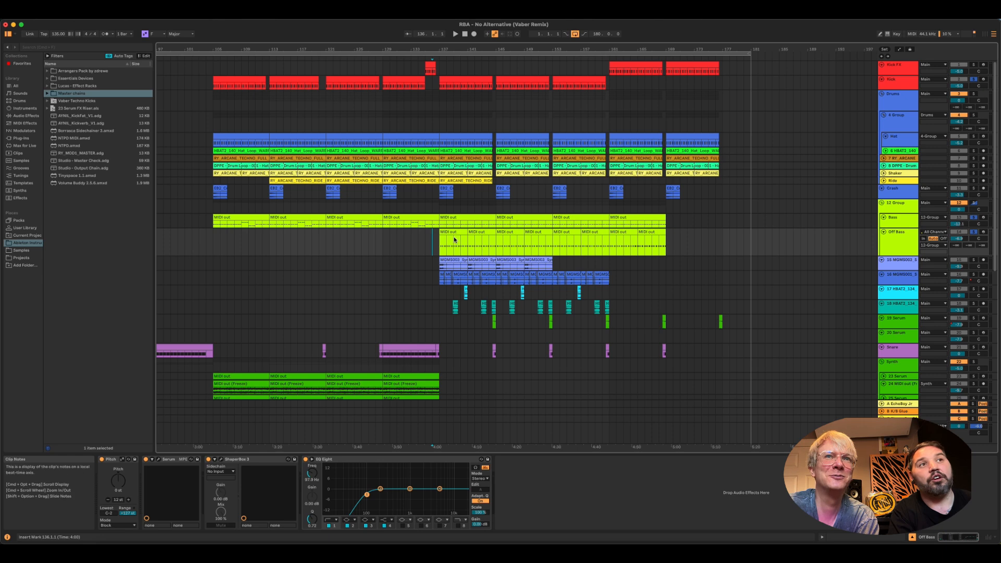
{"action": "scroll", "coordinate": [448, 242], "scroll_direction": "left", "scroll_amount": 4}
{"action": "scroll", "coordinate": [446, 242], "scroll_direction": "left", "scroll_amount": 15}
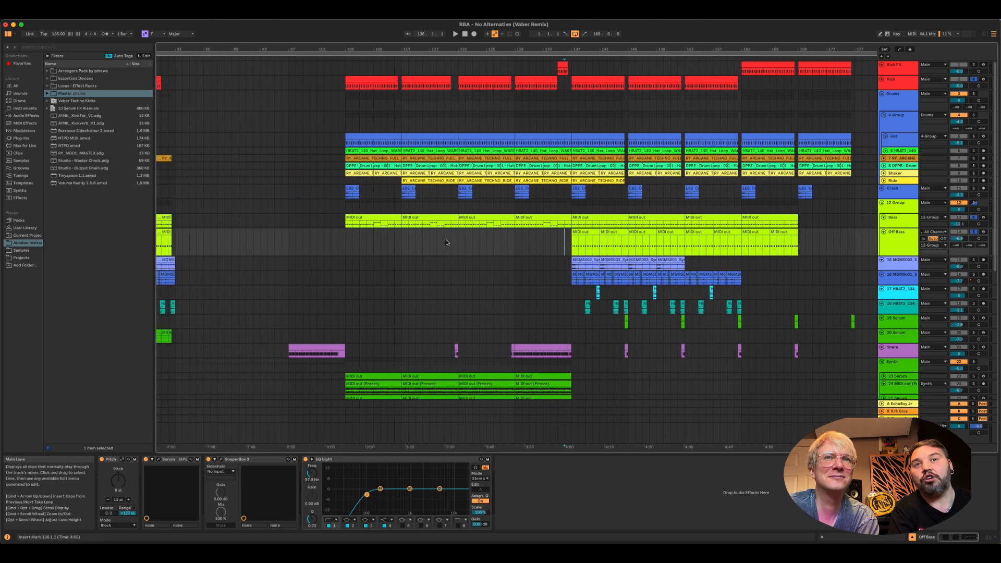
{"action": "scroll", "coordinate": [438, 242], "scroll_direction": "left", "scroll_amount": 18}
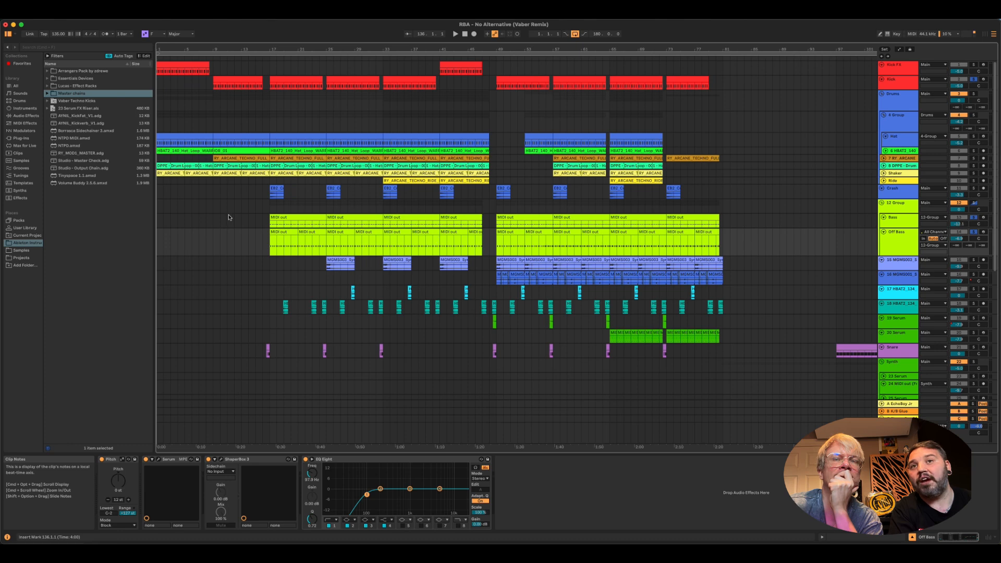
{"action": "left_click", "coordinate": [283, 240]}
{"action": "key", "text": "space"}
{"action": "scroll", "coordinate": [318, 245], "scroll_direction": "down", "scroll_amount": 10}
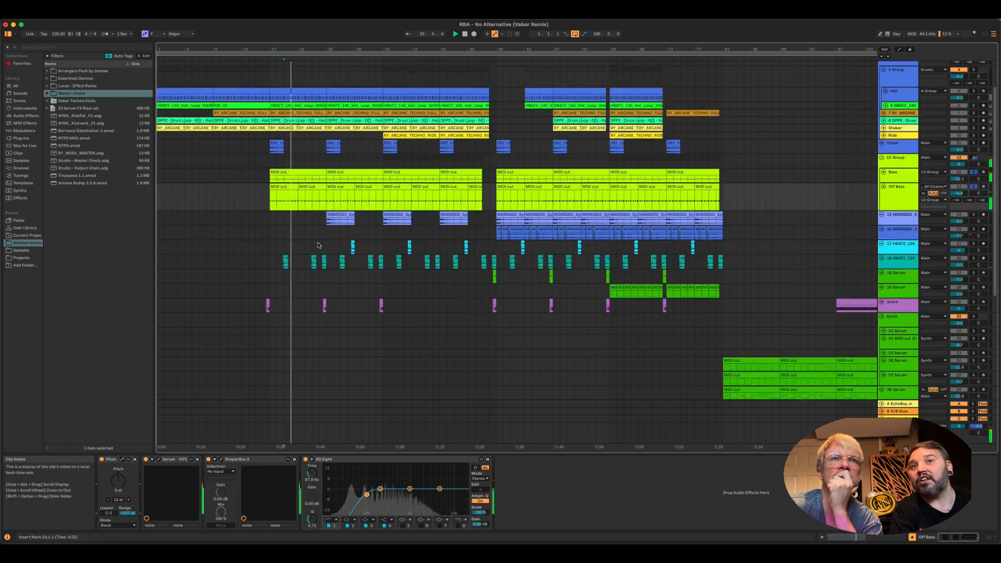
{"action": "scroll", "coordinate": [318, 245], "scroll_direction": "up", "scroll_amount": 8}
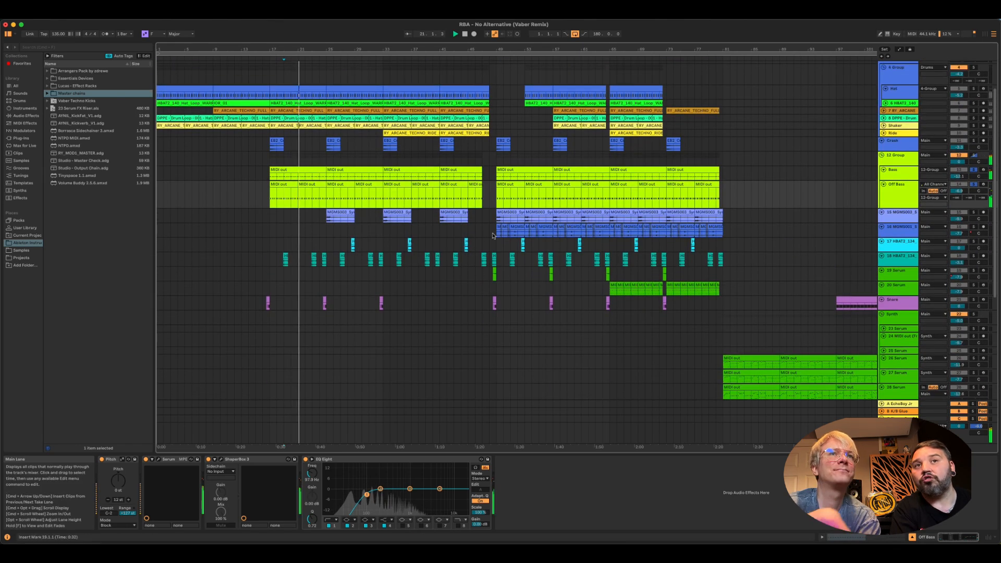
- Continue playback from bar 45 and stop it while viewing the vocal tracks in the 29 Group
{"action": "left_click", "coordinate": [471, 224]}
{"action": "scroll", "coordinate": [471, 229], "scroll_direction": "up", "scroll_amount": 2}
{"action": "scroll", "coordinate": [471, 230], "scroll_direction": "down", "scroll_amount": 10}
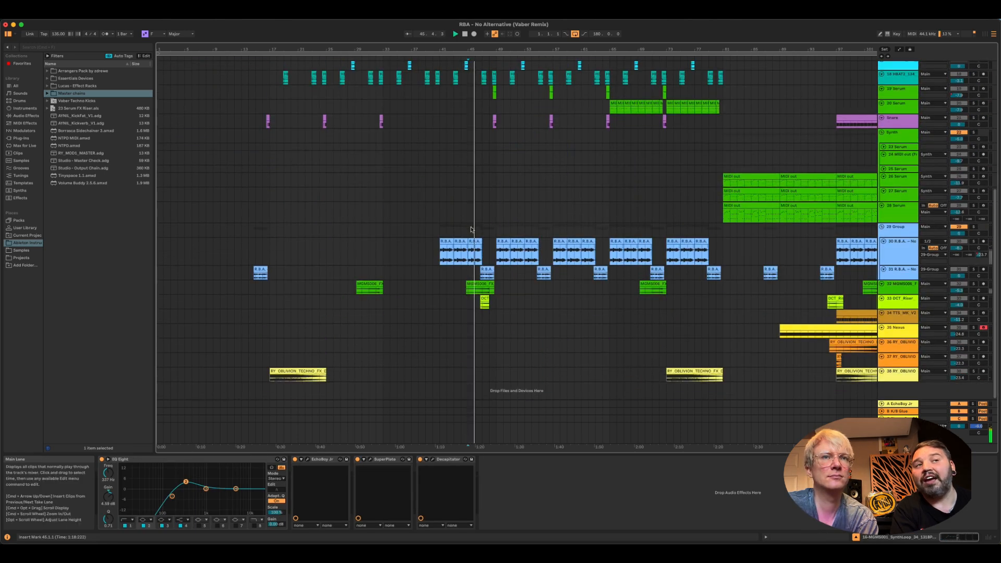
{"action": "key", "text": "space"}
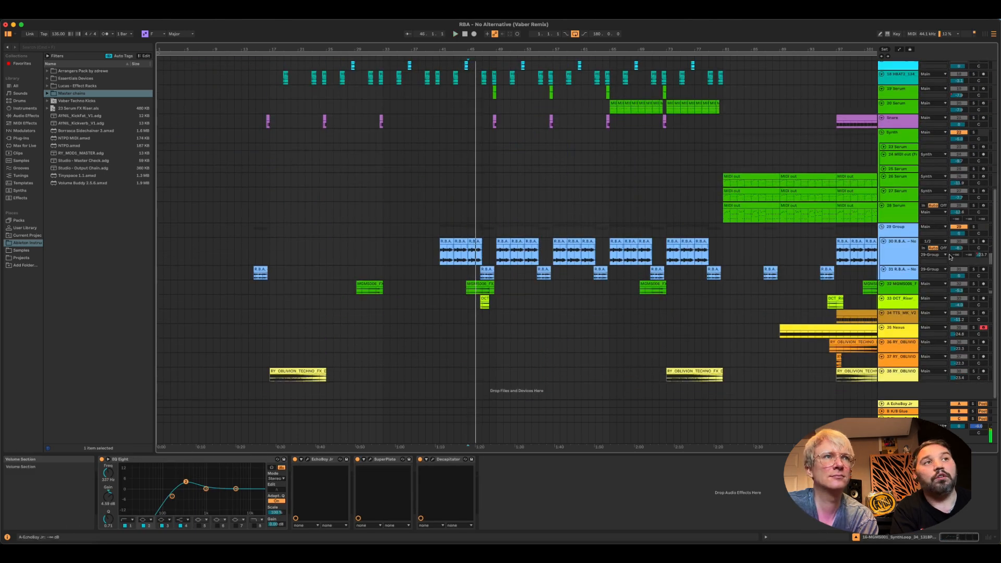
- Add the 29 Group to the solo and play it with the kick and basses from bars 40 and 46
{"action": "left_click", "coordinate": [973, 228]}
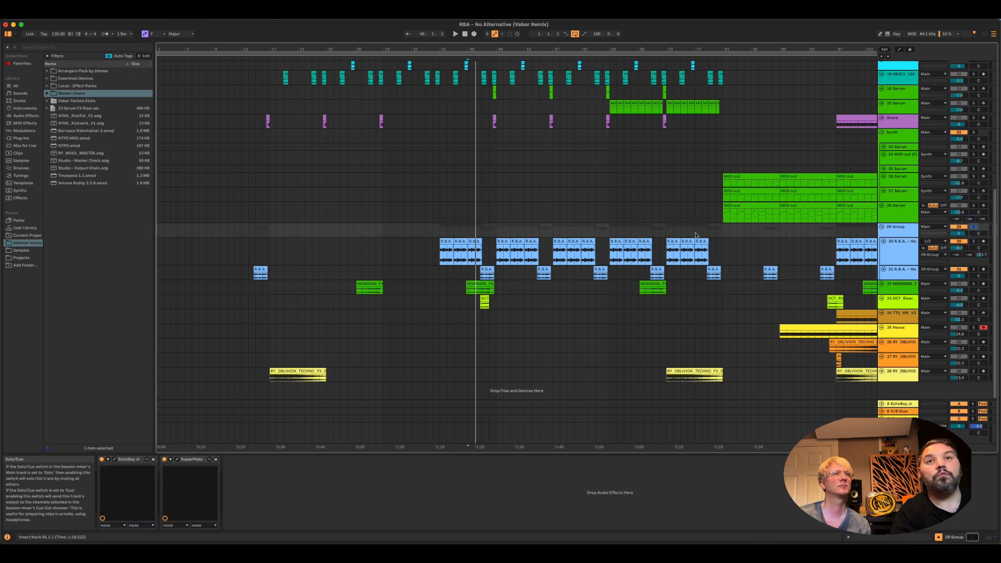
{"action": "left_click", "coordinate": [434, 249]}
{"action": "key", "text": "space"}
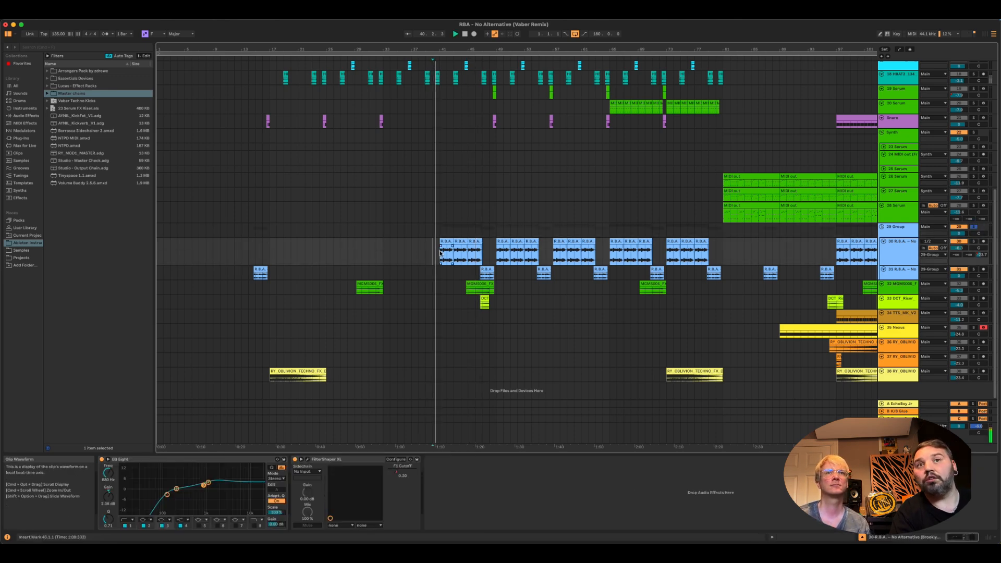
{"action": "scroll", "coordinate": [441, 253], "scroll_direction": "up", "scroll_amount": 8}
{"action": "scroll", "coordinate": [442, 254], "scroll_direction": "down", "scroll_amount": 3}
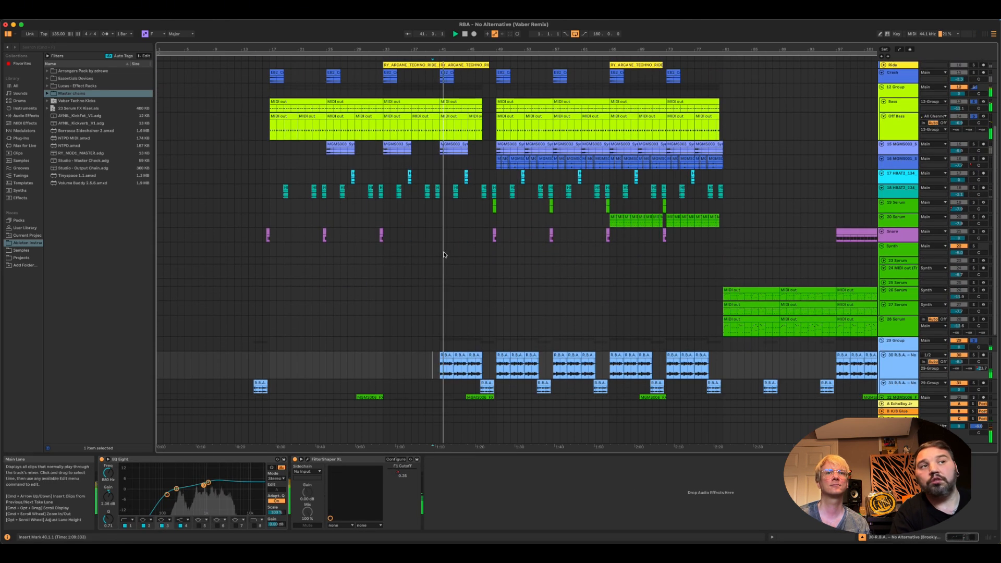
{"action": "left_click", "coordinate": [476, 283]}
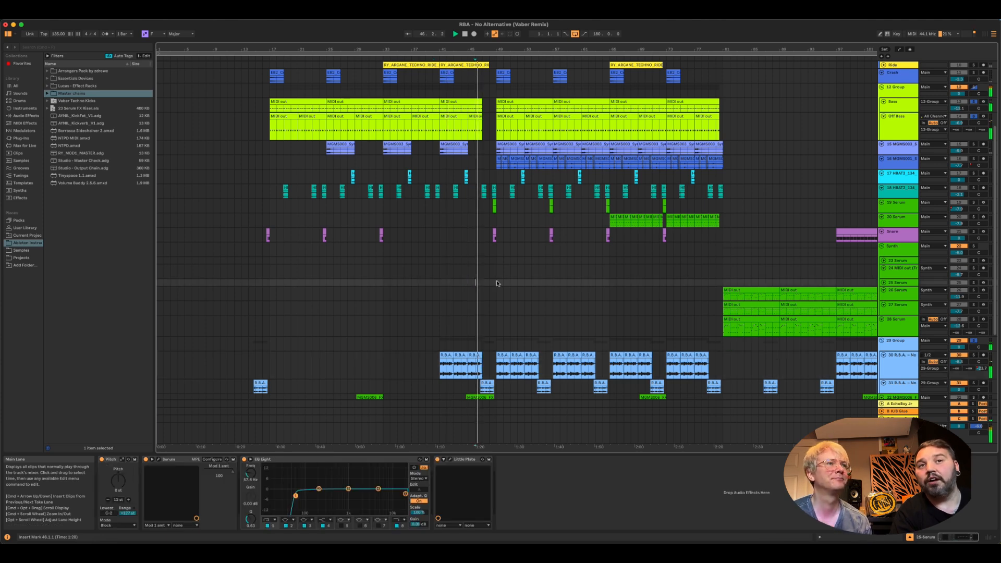
- Play from bar 49 and take the kick, both bass tracks, the 12 Group and the 29 Group out of solo
{"action": "left_click", "coordinate": [497, 283]}
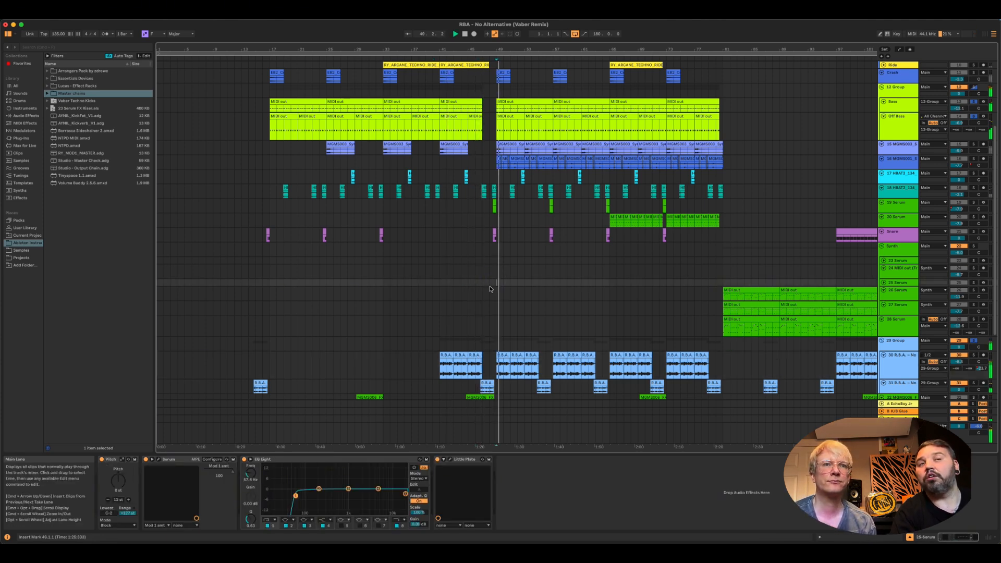
{"action": "scroll", "coordinate": [490, 289], "scroll_direction": "up", "scroll_amount": 6}
{"action": "scroll", "coordinate": [490, 288], "scroll_direction": "down", "scroll_amount": 2}
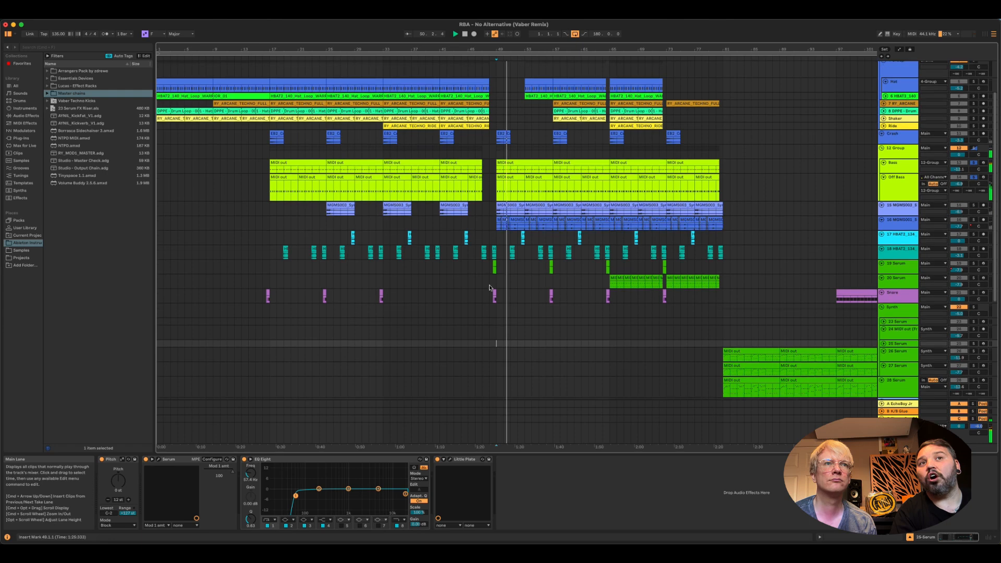
{"action": "scroll", "coordinate": [833, 130], "scroll_direction": "down", "scroll_amount": 5}
{"action": "scroll", "coordinate": [830, 116], "scroll_direction": "up", "scroll_amount": 7}
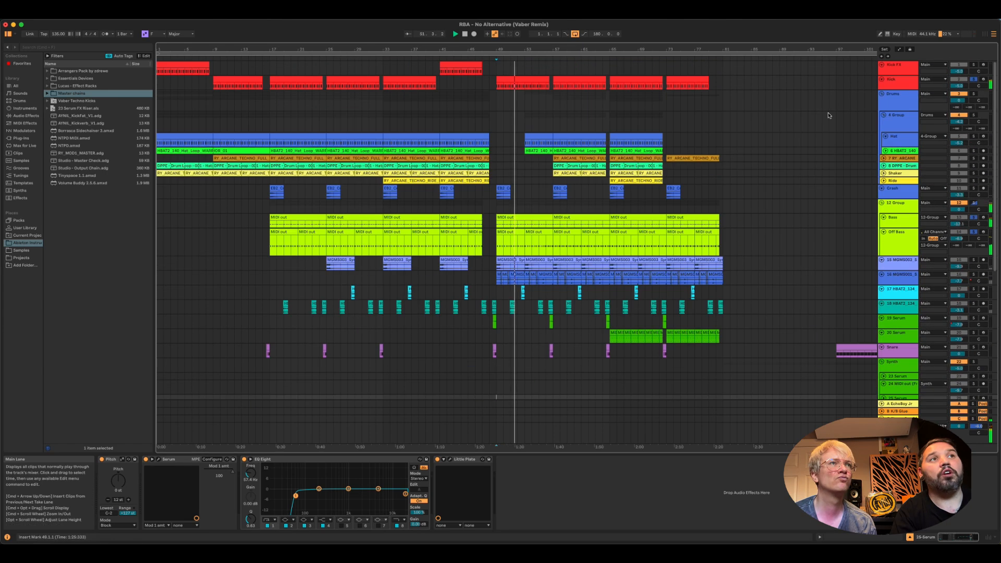
{"action": "left_click", "coordinate": [974, 80]}
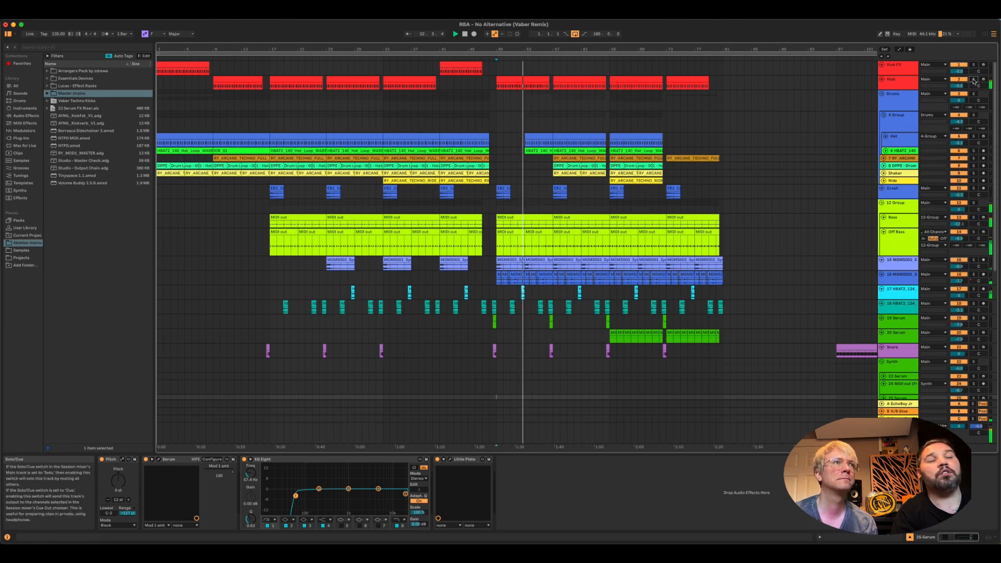
{"action": "scroll", "coordinate": [469, 295], "scroll_direction": "down", "scroll_amount": 4}
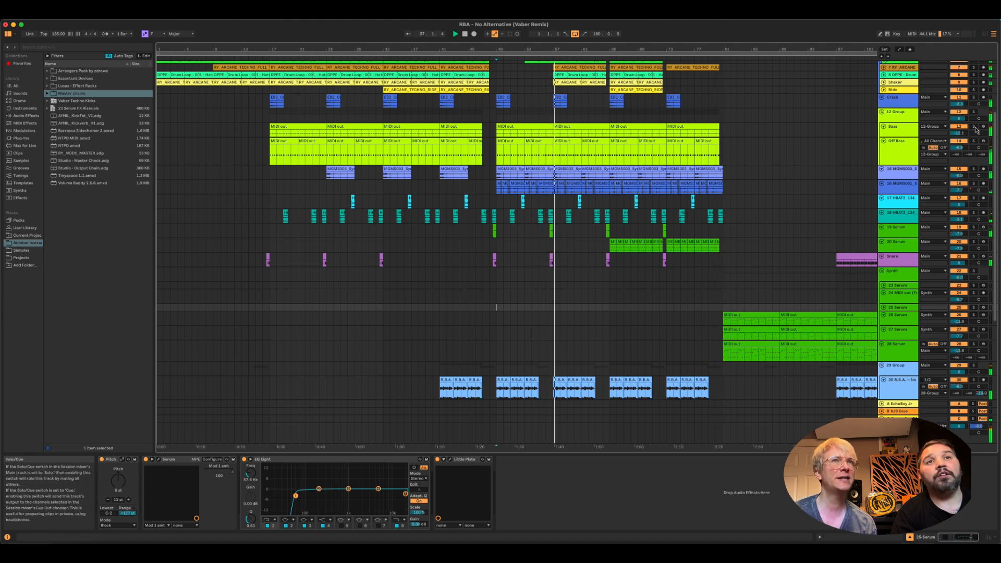
- Place the insert marker at bar 64, stop playback, and examine how the second bass section leads into the breakdown and following sections
{"action": "left_click", "coordinate": [601, 249]}
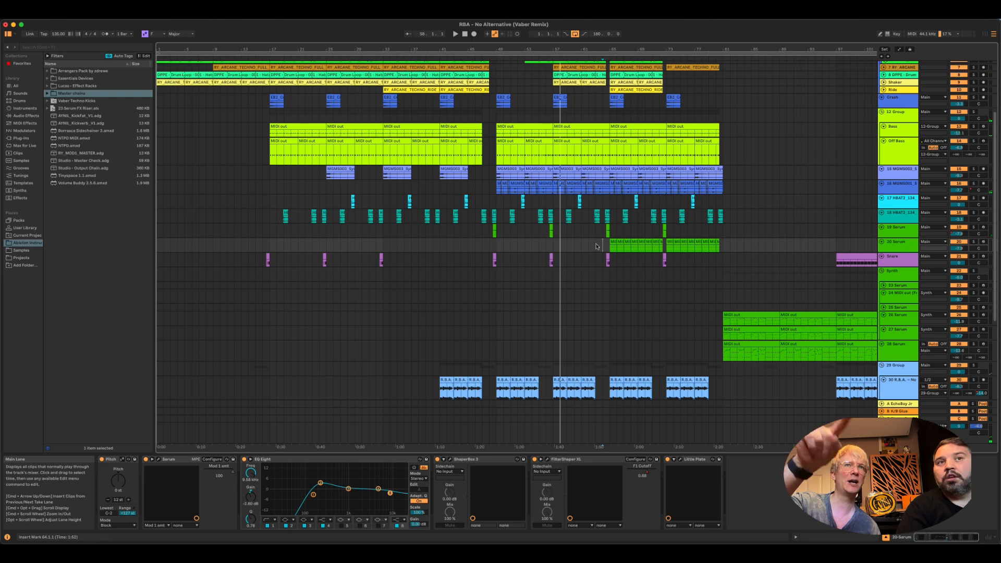
{"action": "scroll", "coordinate": [584, 261], "scroll_direction": "right", "scroll_amount": 3}
{"action": "scroll", "coordinate": [547, 283], "scroll_direction": "right", "scroll_amount": 18}
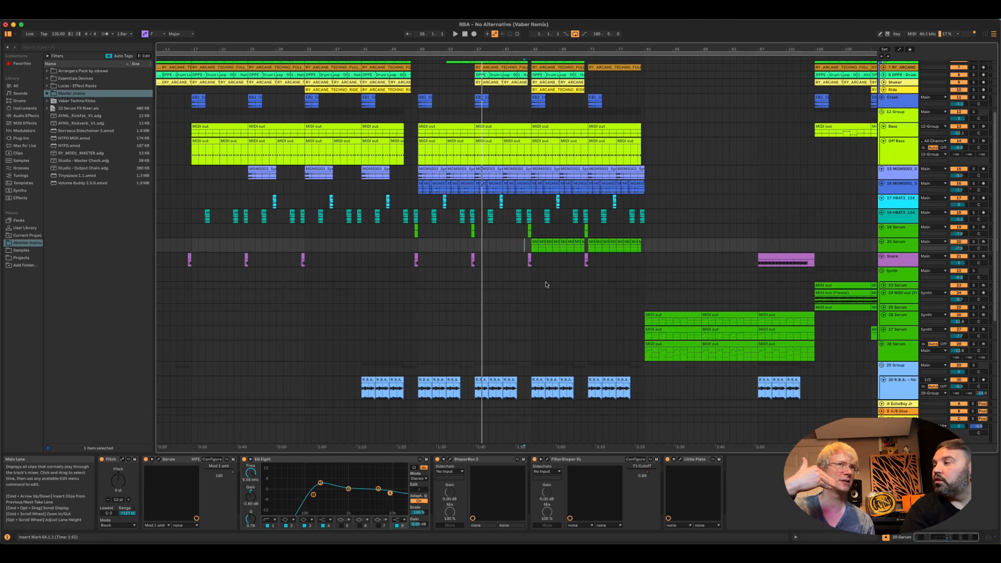
{"action": "scroll", "coordinate": [543, 284], "scroll_direction": "right", "scroll_amount": 5}
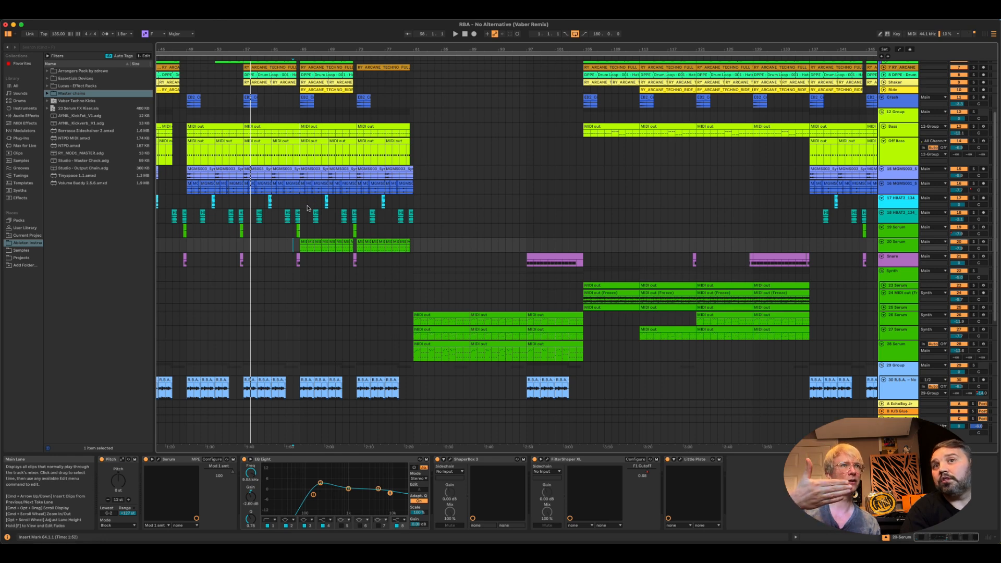
{"action": "scroll", "coordinate": [308, 206], "scroll_direction": "left", "scroll_amount": 10}
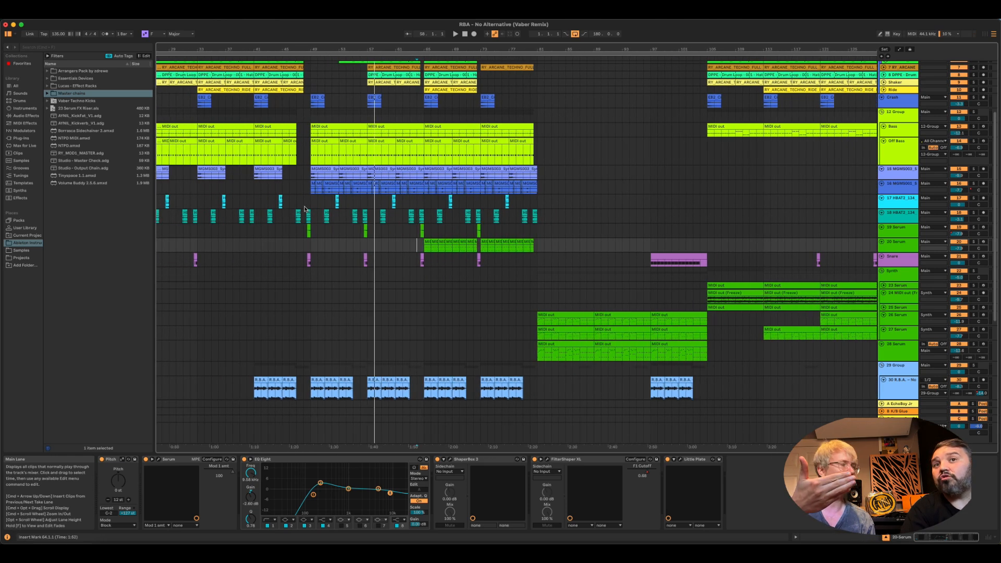
{"action": "scroll", "coordinate": [343, 238], "scroll_direction": "right", "scroll_amount": 10}
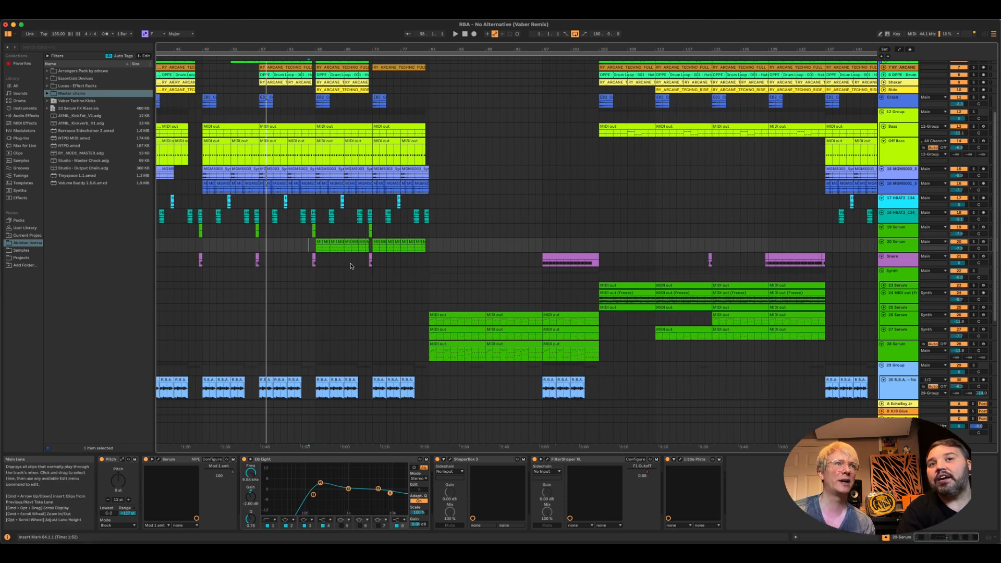
- Play the full mix from bar 72 and look over the vocal, riser and FX tracks at the end of the track list
{"action": "left_click", "coordinate": [351, 266]}
{"action": "key", "text": "space"}
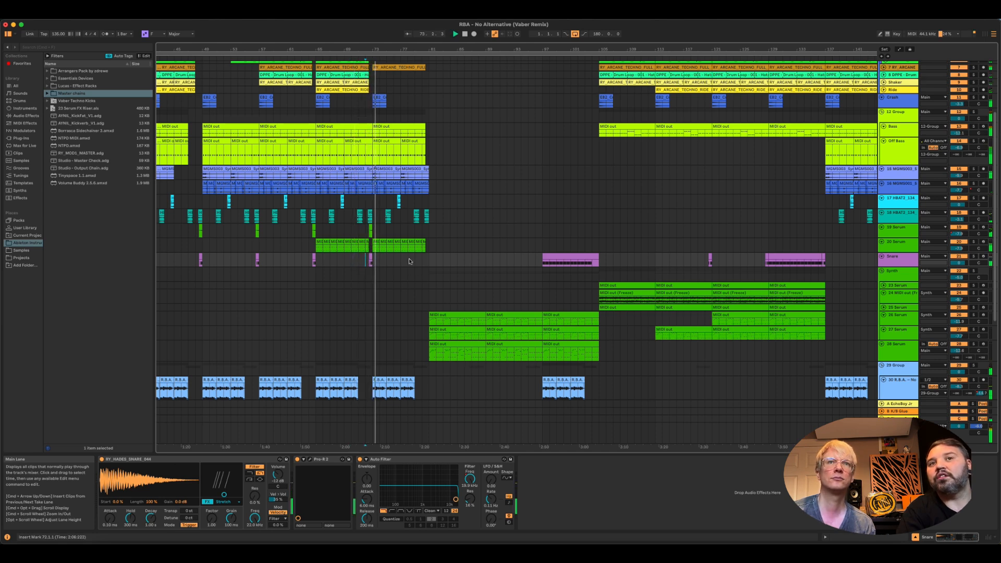
{"action": "scroll", "coordinate": [394, 264], "scroll_direction": "up", "scroll_amount": 1}
{"action": "scroll", "coordinate": [393, 263], "scroll_direction": "down", "scroll_amount": 10}
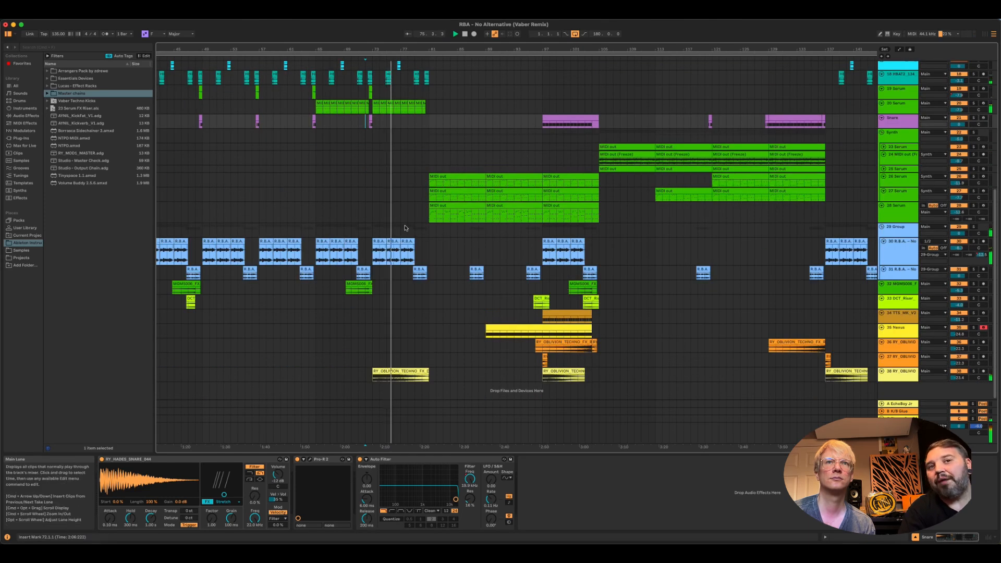
- Place the insert marker at bar 80 on the Snare track, just before the breakdown synths start
{"action": "scroll", "coordinate": [406, 228], "scroll_direction": "up", "scroll_amount": 5}
{"action": "left_click", "coordinate": [418, 217]}
{"action": "left_click", "coordinate": [420, 206]}
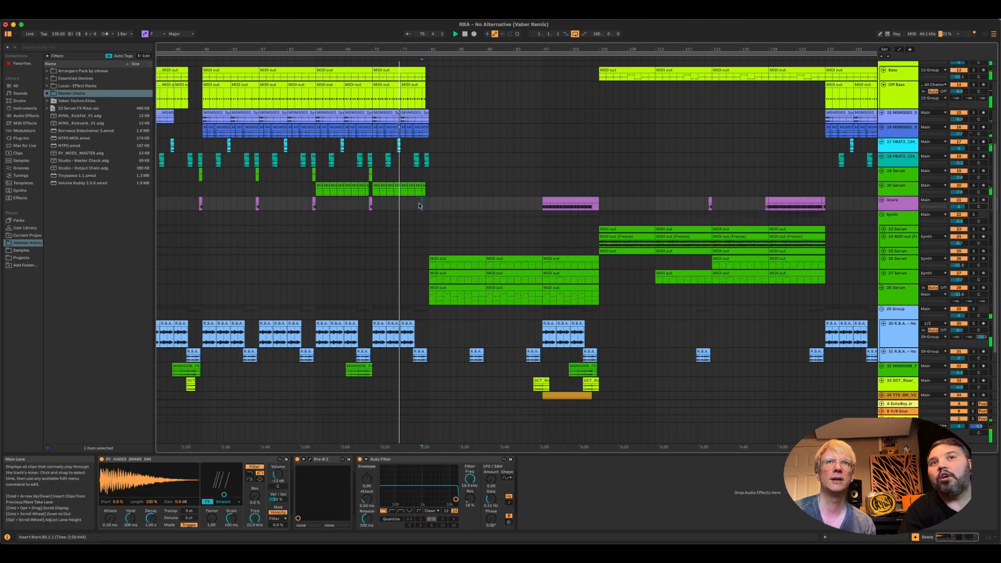